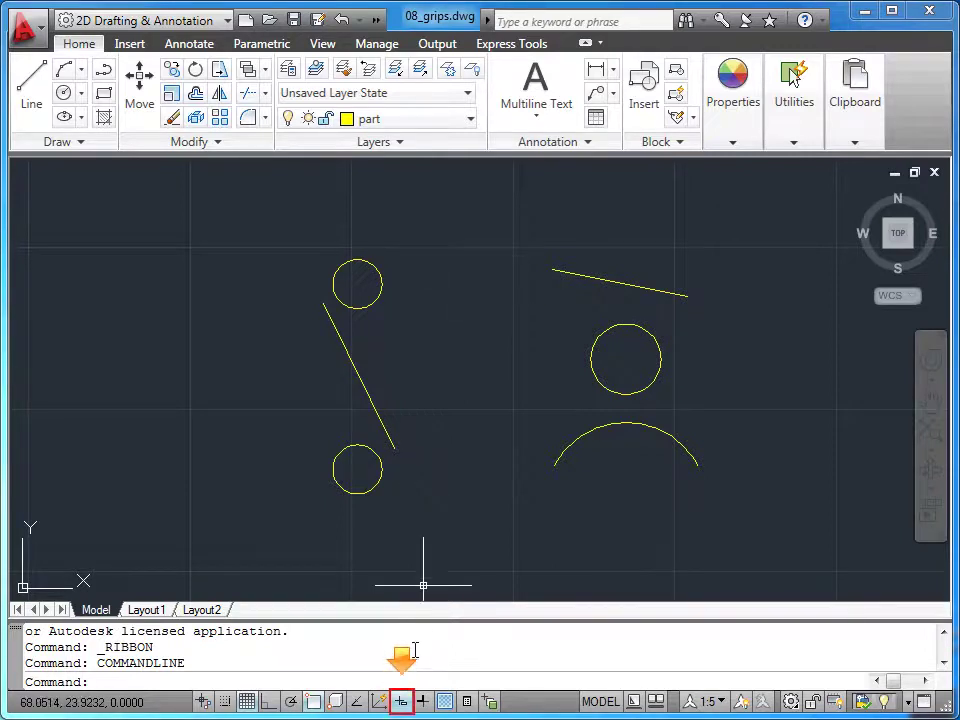
# Step: Switch Object Snap Tracking on from the status bar
pyautogui.click(403, 702)
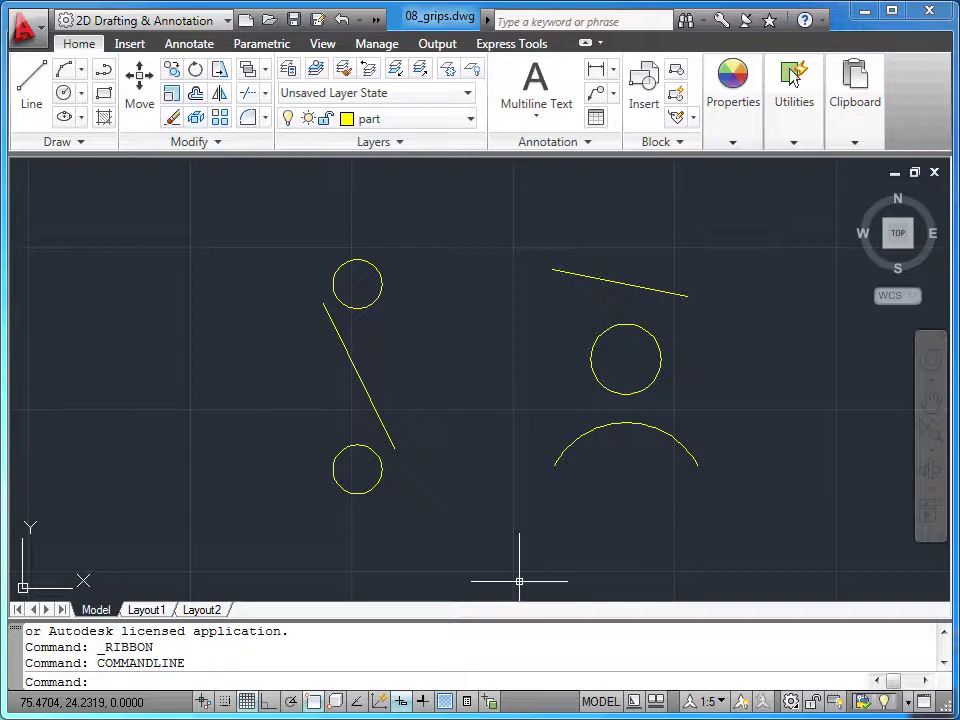
pyautogui.click(607, 280)
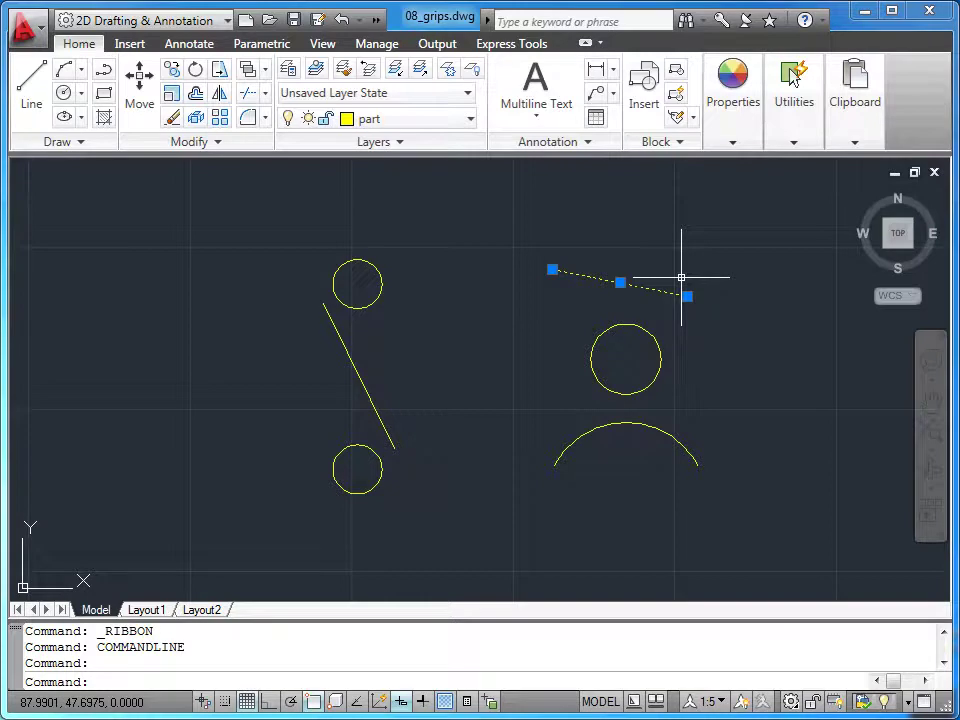
pyautogui.click(687, 295)
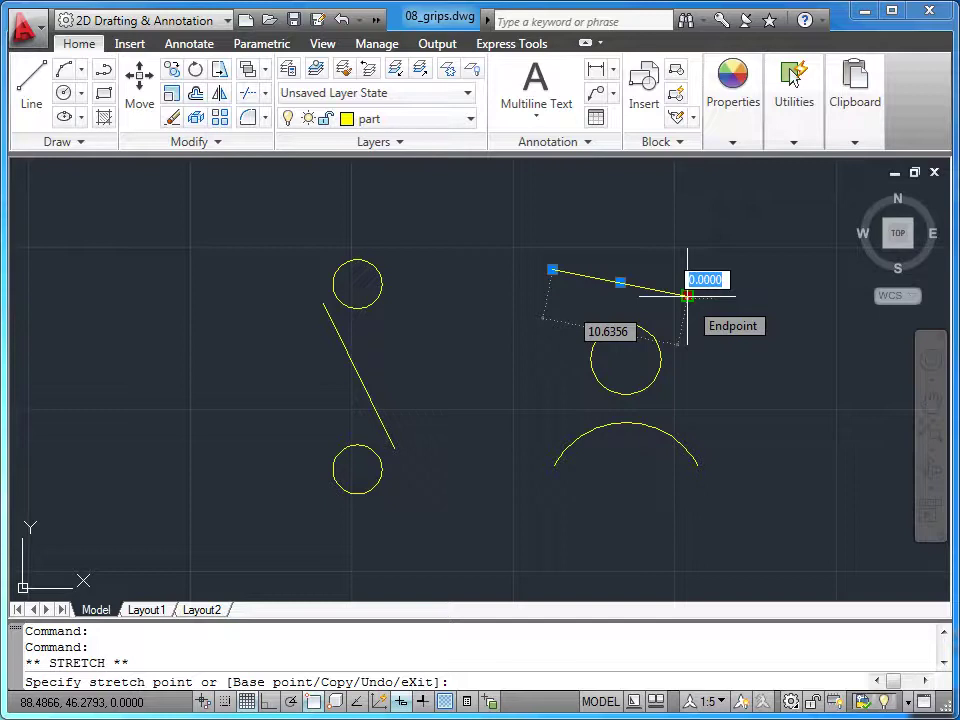
pyautogui.press('Escape')
pyautogui.click(661, 348)
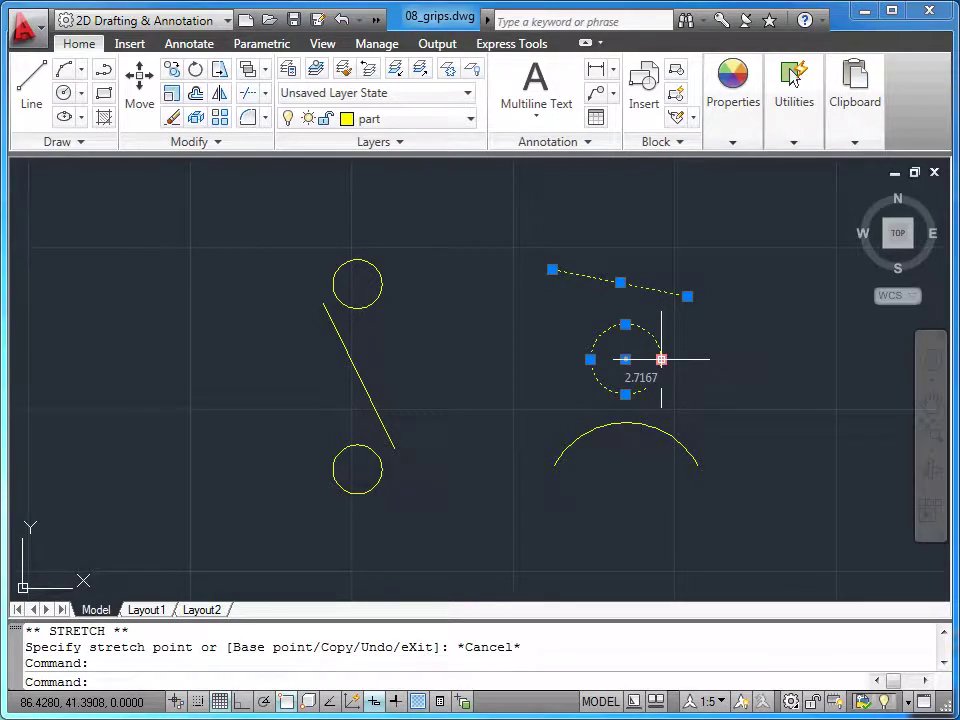
pyautogui.click(656, 425)
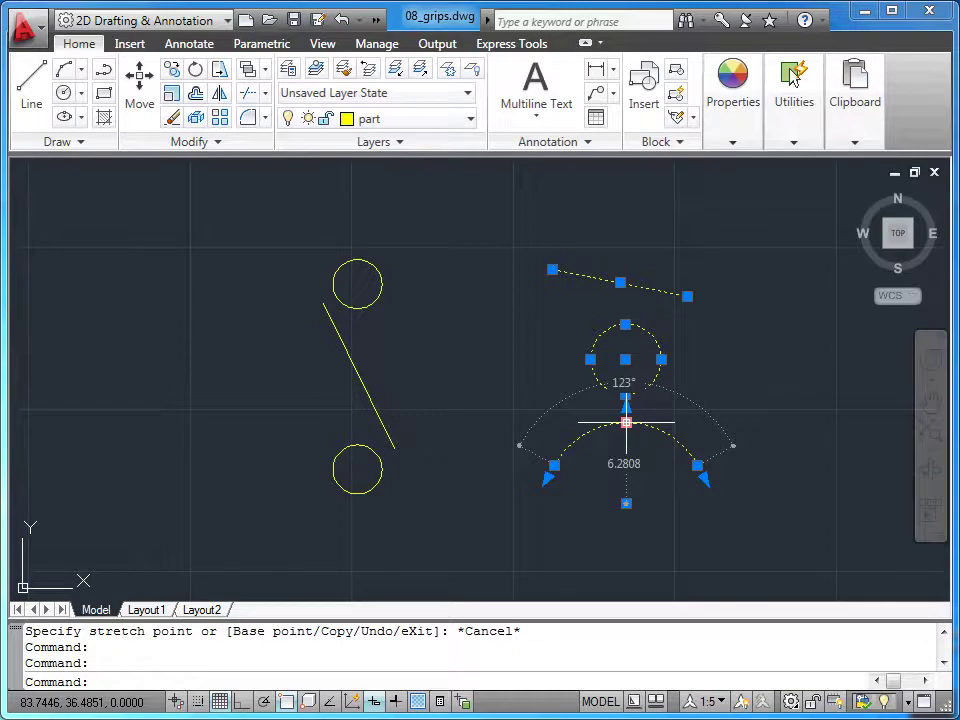
pyautogui.press('Escape')
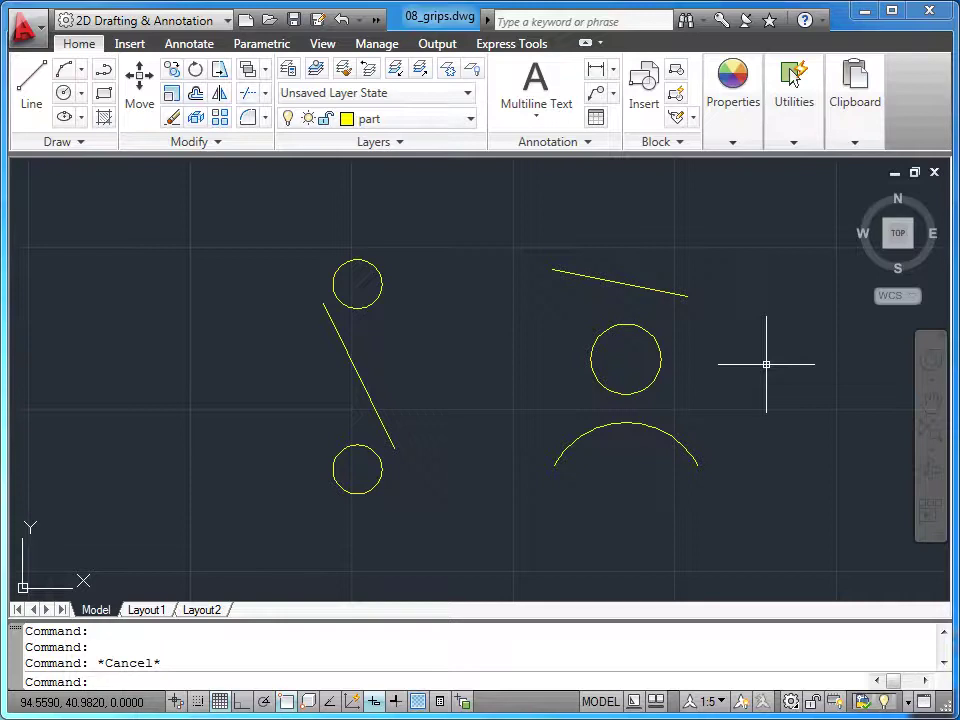
# Step: Grip-stretch the upper-right line's right end to a length of 7.5
pyautogui.click(620, 283)
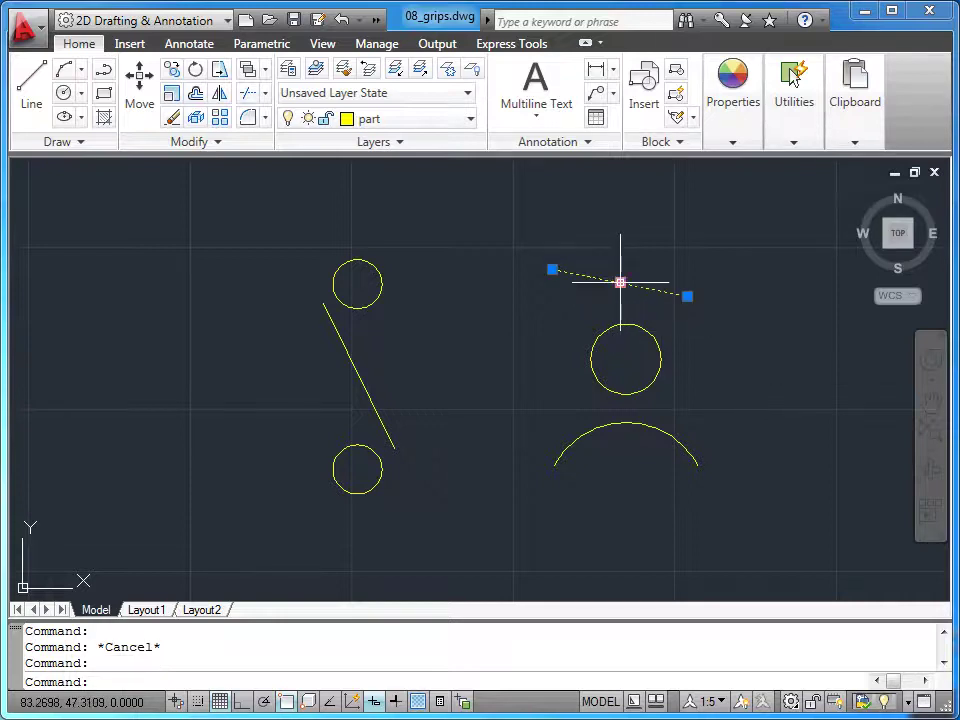
pyautogui.click(687, 295)
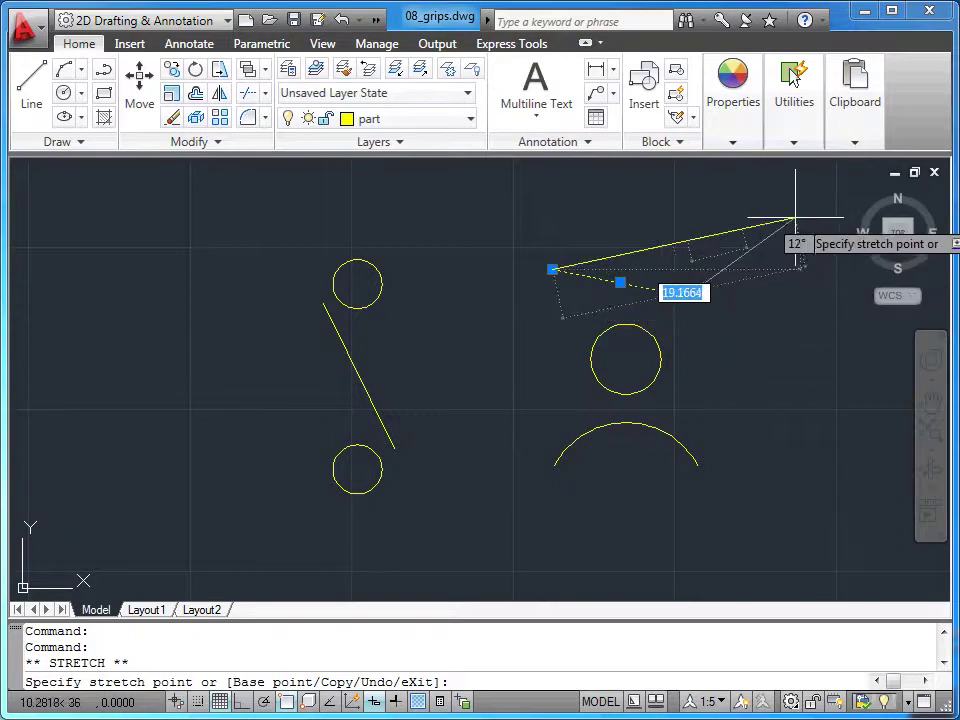
pyautogui.press('Tab')
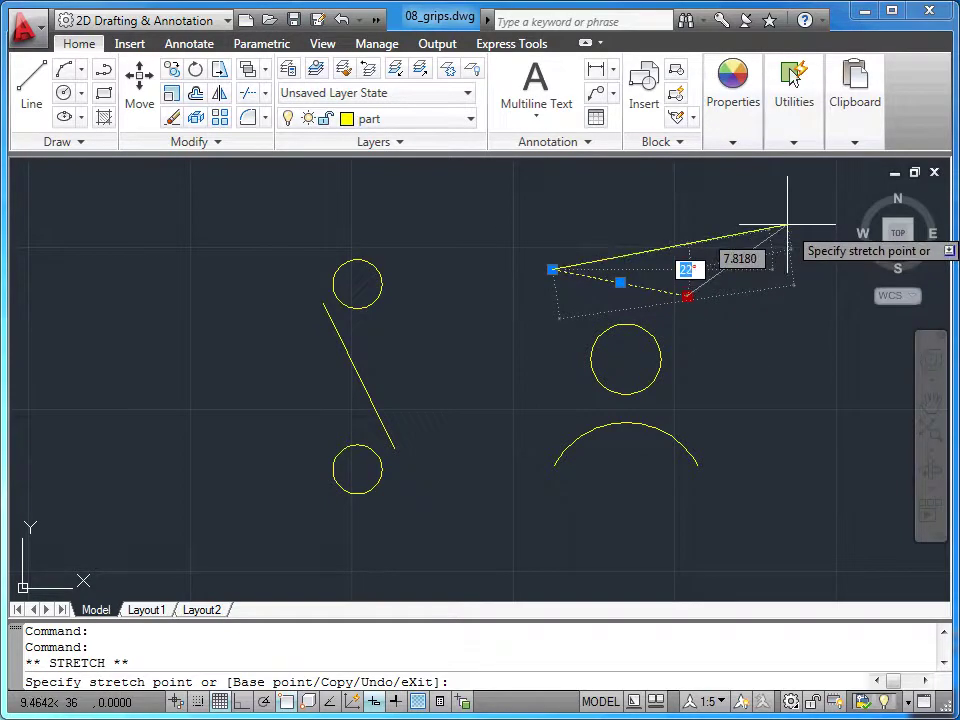
pyautogui.press('Tab')
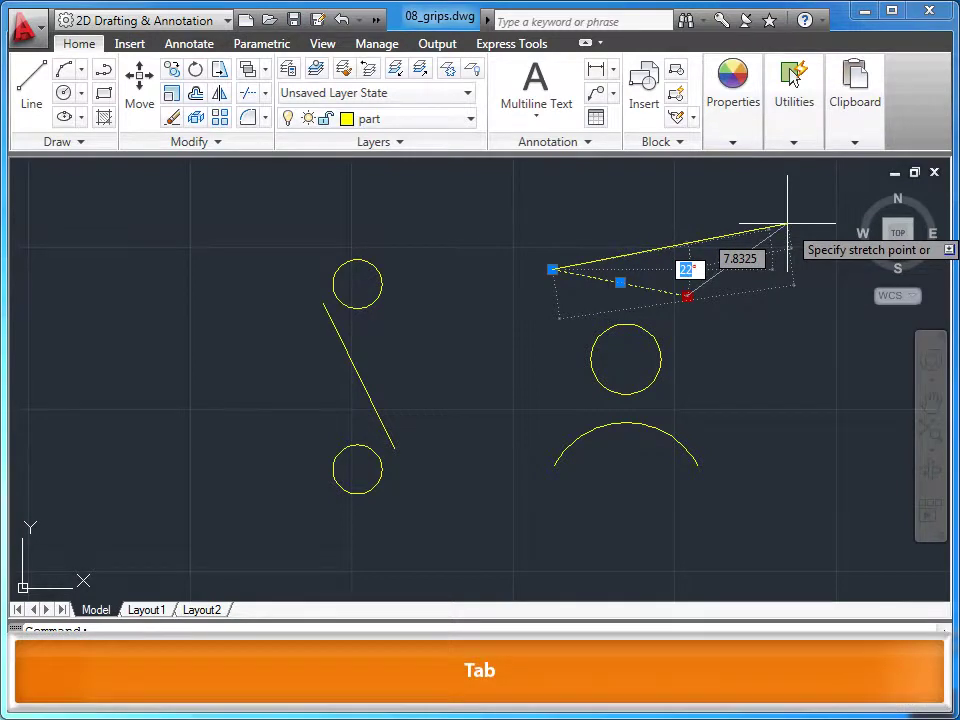
pyautogui.press('Tab')
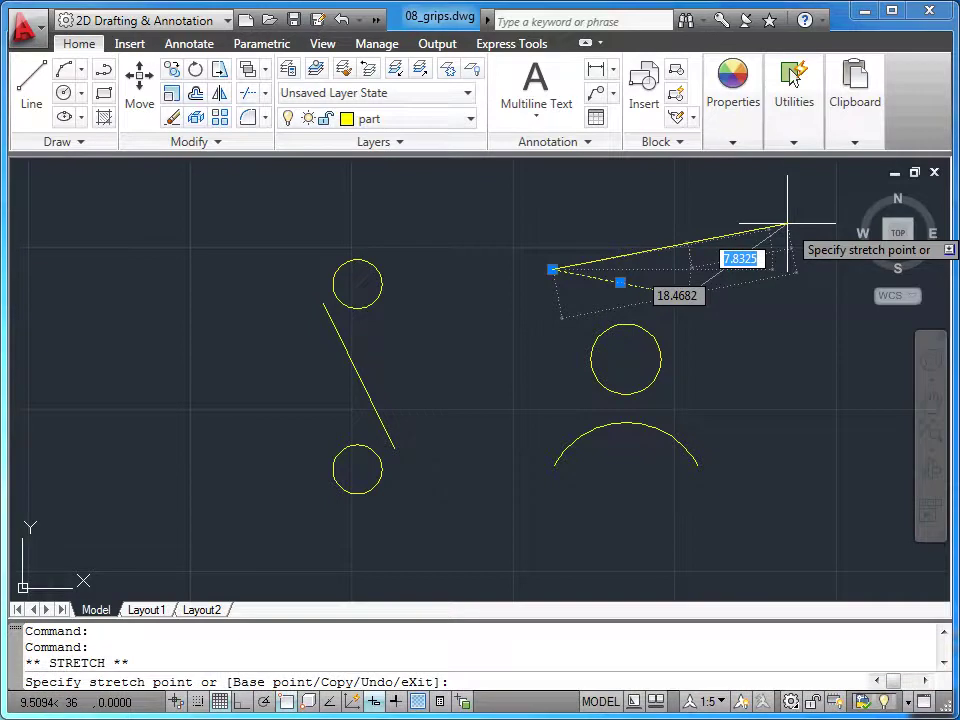
pyautogui.press('Tab')
pyautogui.write('7.5')
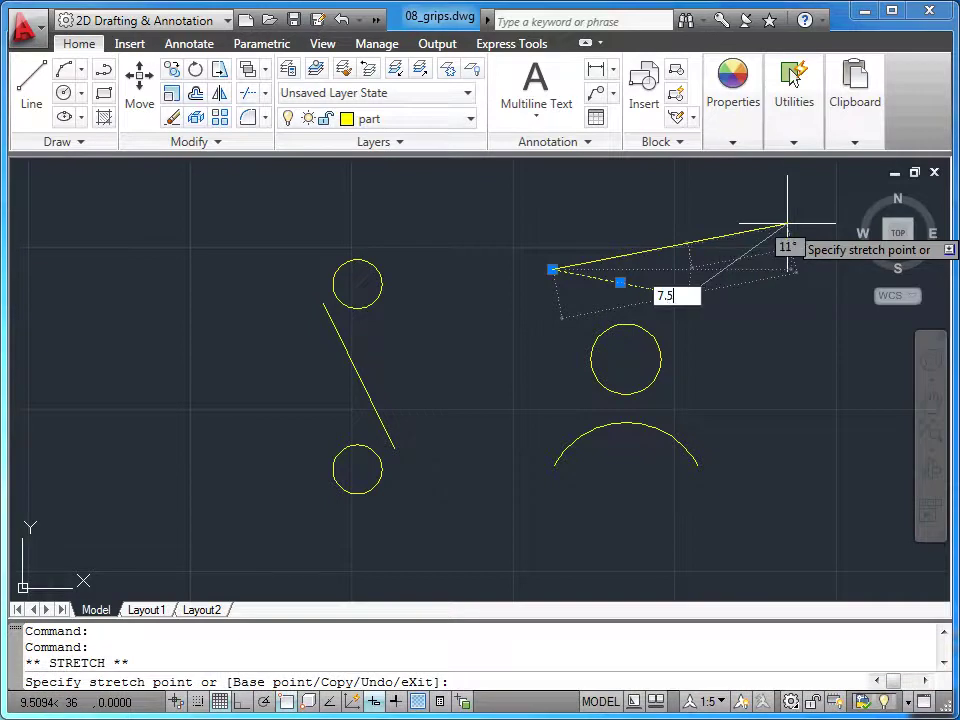
pyautogui.press('Return')
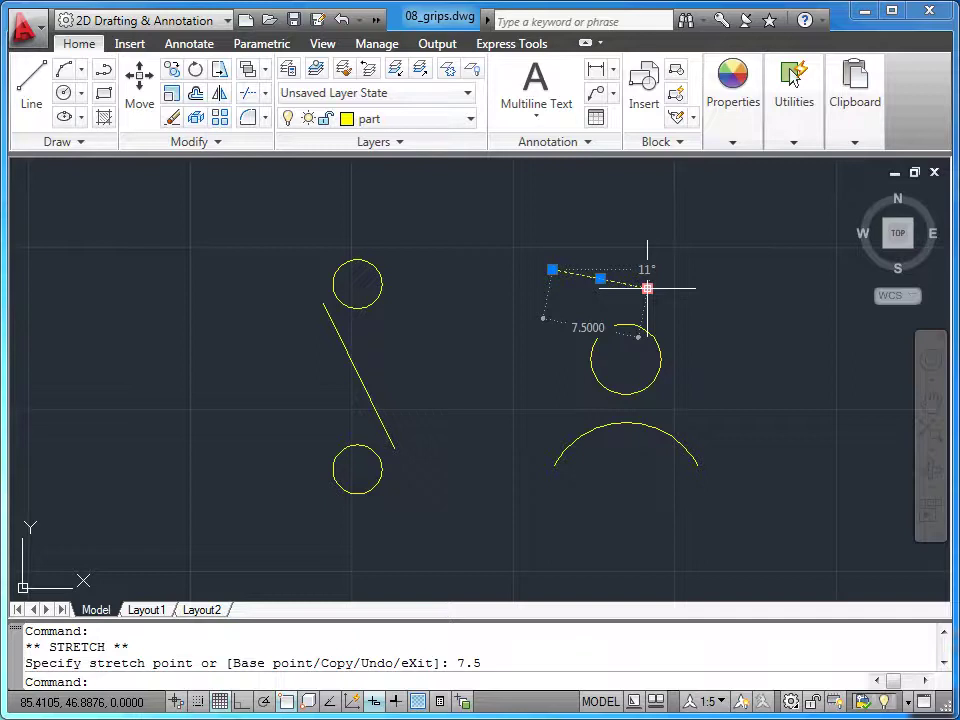
# Step: Stretch the same end again at a 0° angle so the line runs horizontally
pyautogui.click(647, 289)
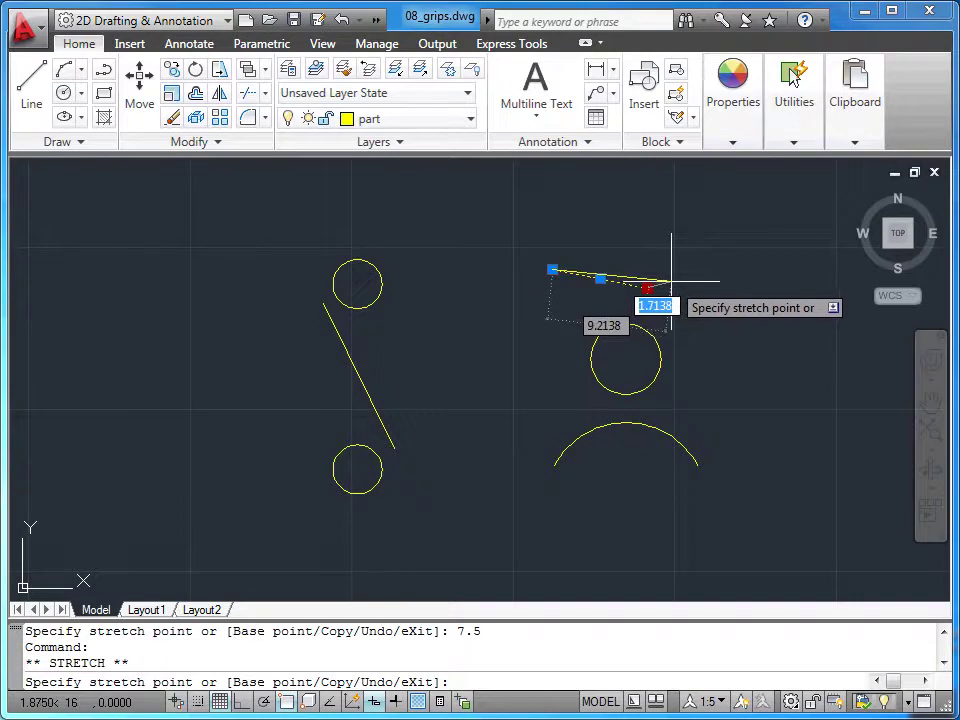
pyautogui.press('Tab')
pyautogui.press('Tab')
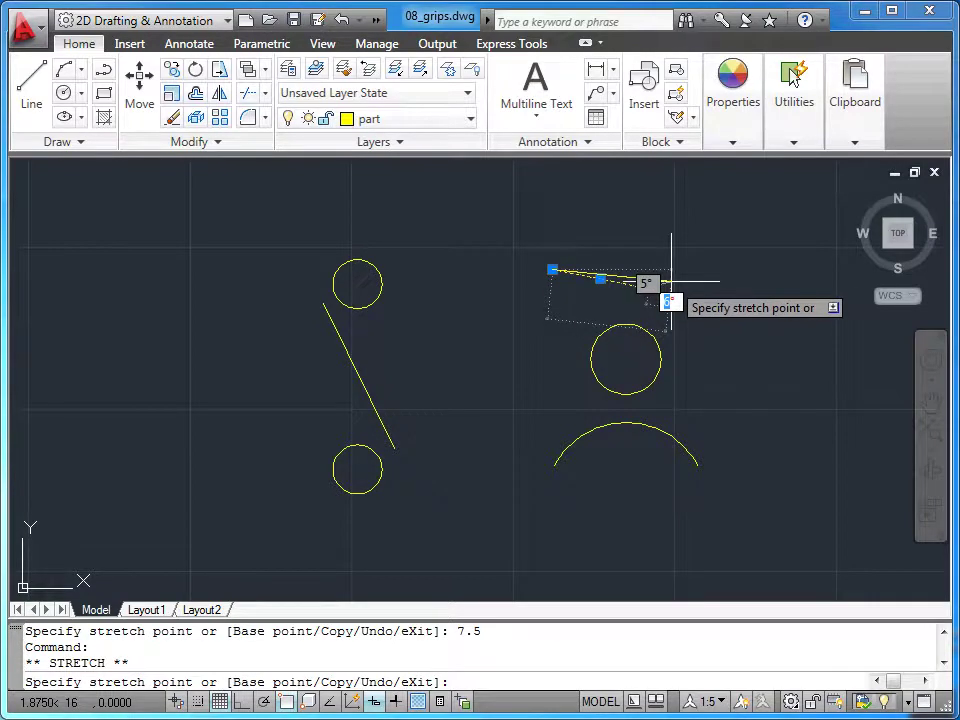
pyautogui.write('0')
pyautogui.press('Return')
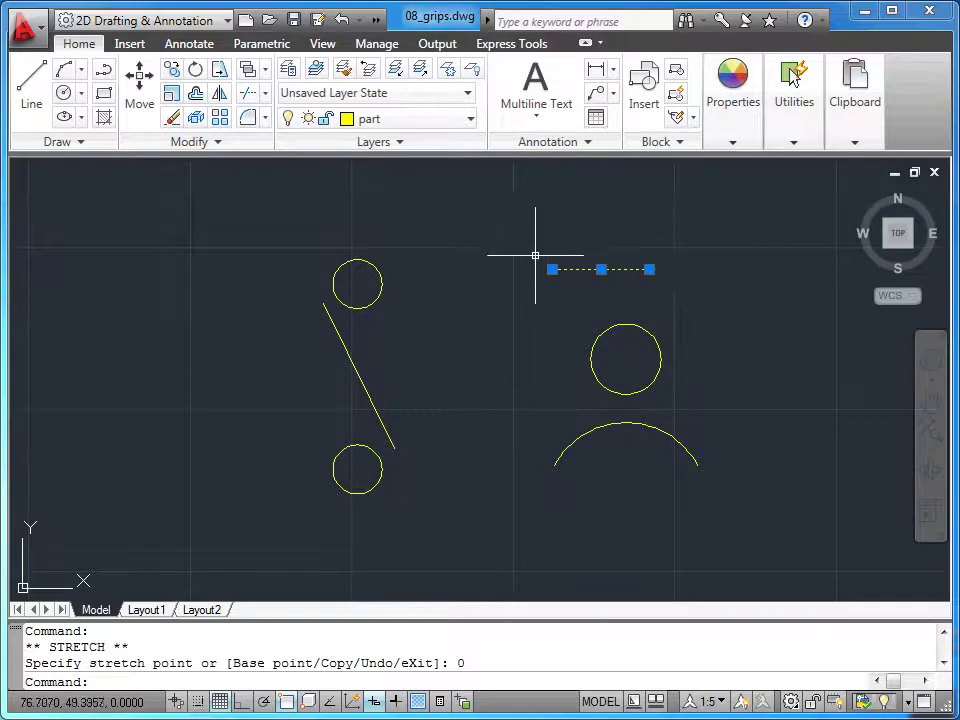
# Step: Set the middle circle's radius to 4 using its left quadrant grip
pyautogui.click(636, 326)
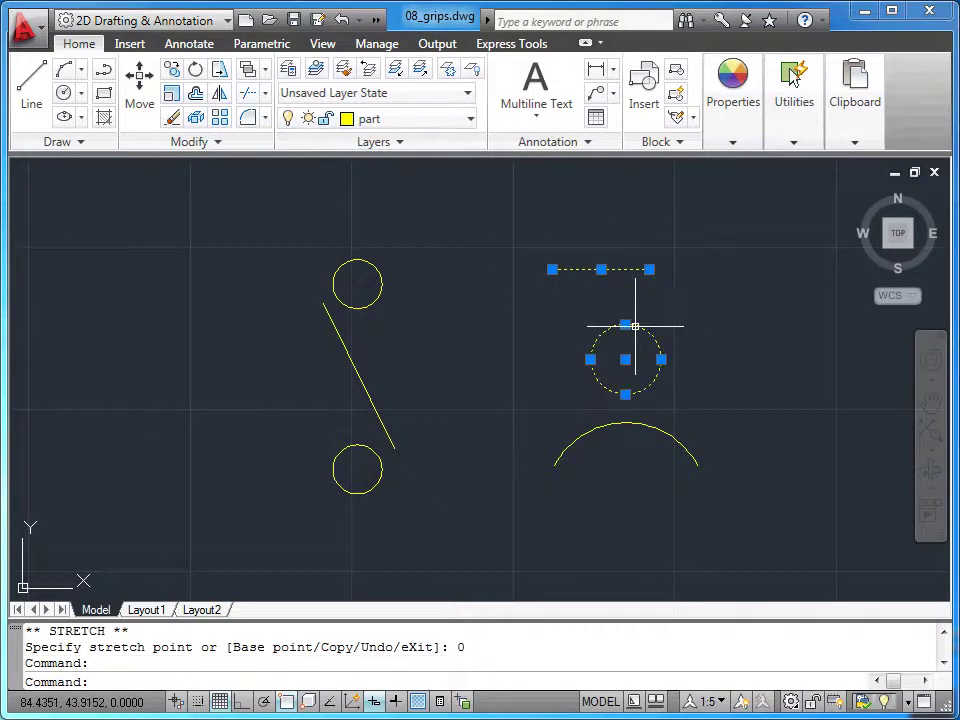
pyautogui.click(590, 359)
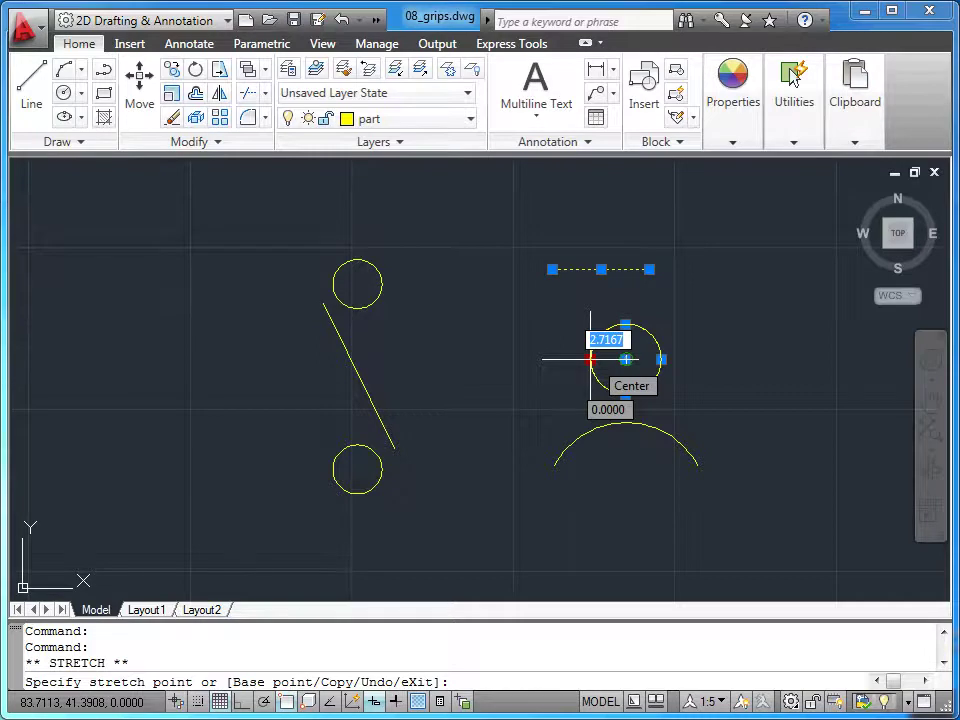
pyautogui.write('4')
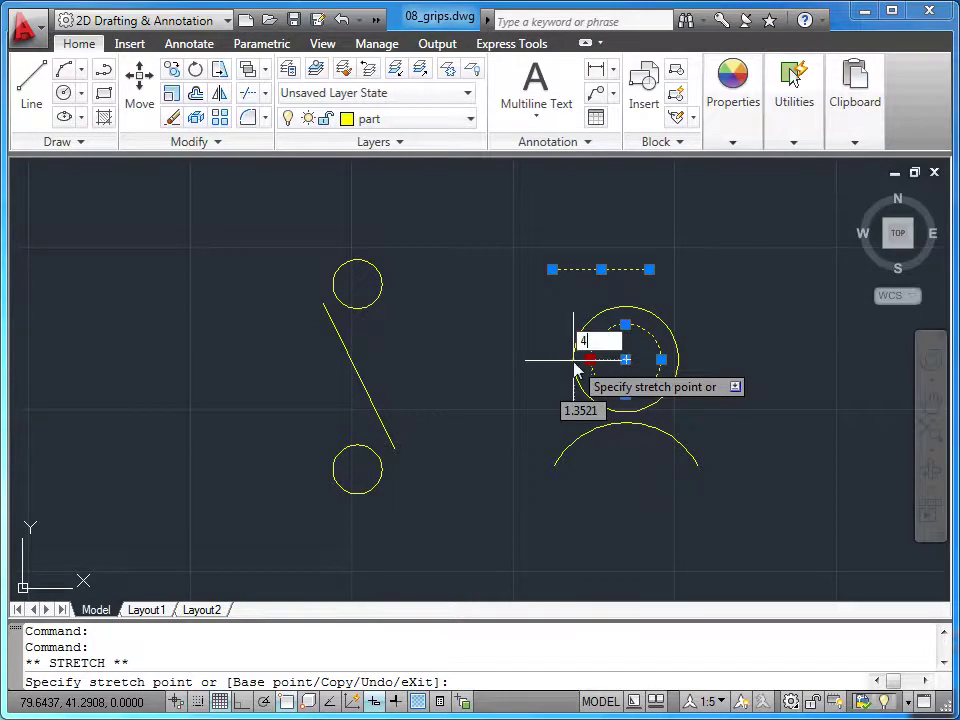
pyautogui.press('Return')
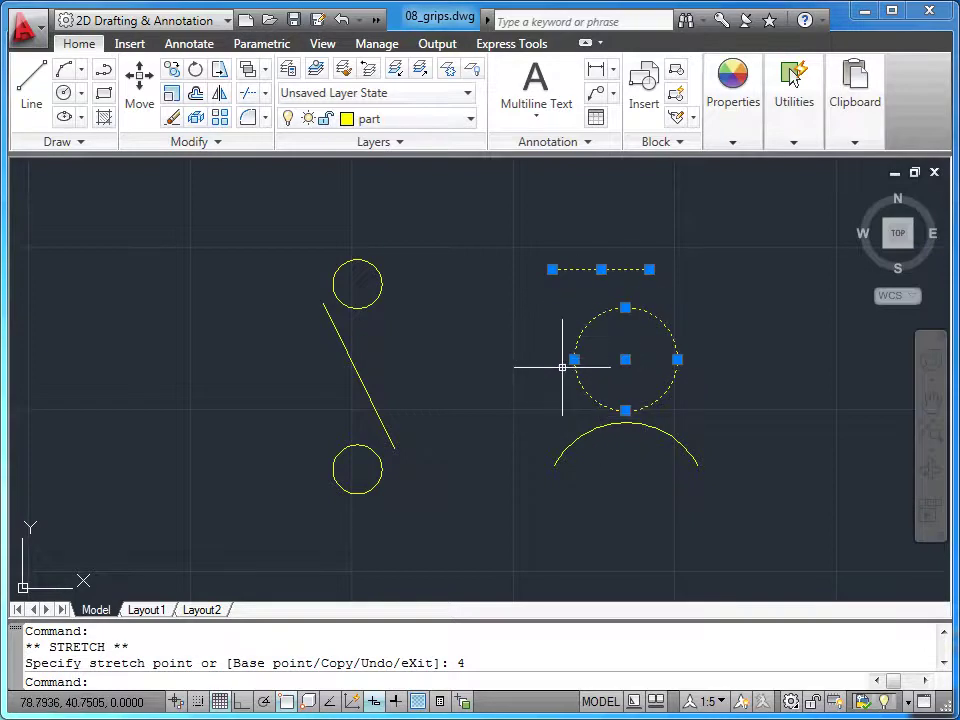
# Step: Shrink the circle's radius by 1 unit, leaving a radius of 3
pyautogui.click(574, 359)
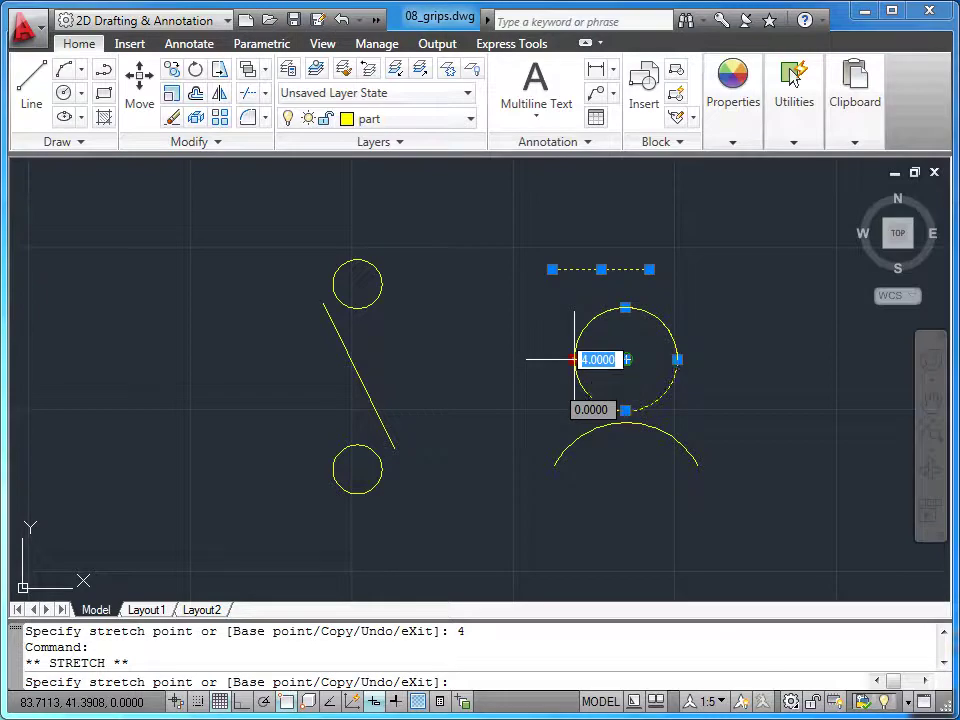
pyautogui.press('Tab')
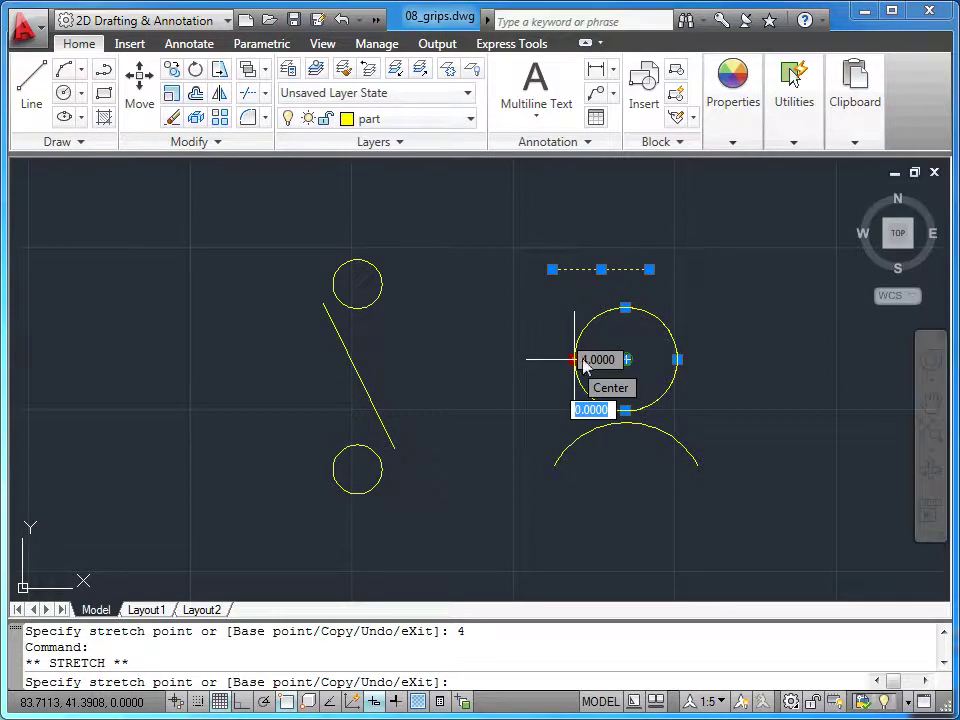
pyautogui.write('1')
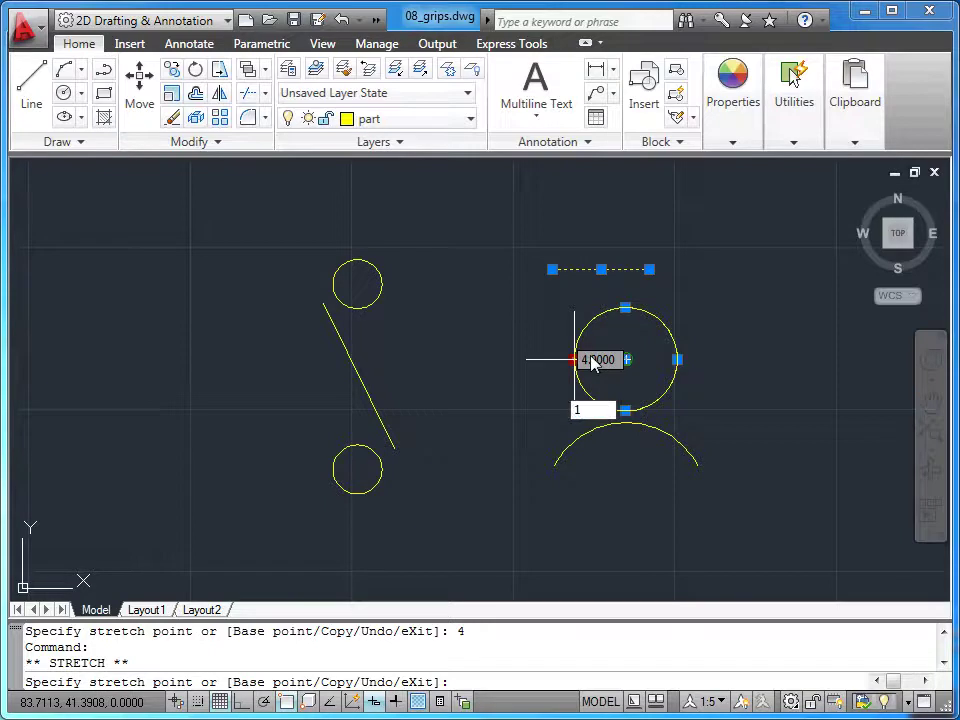
pyautogui.press('Return')
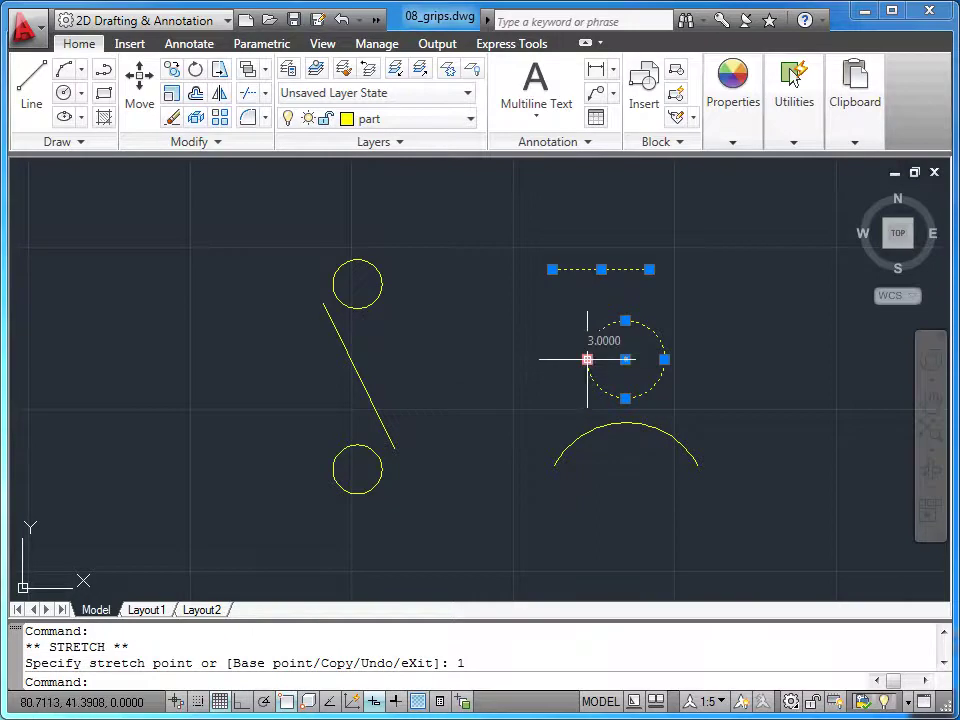
# Step: Select the arc below the right circle and stretch one grip with a value of 5
pyautogui.click(587, 430)
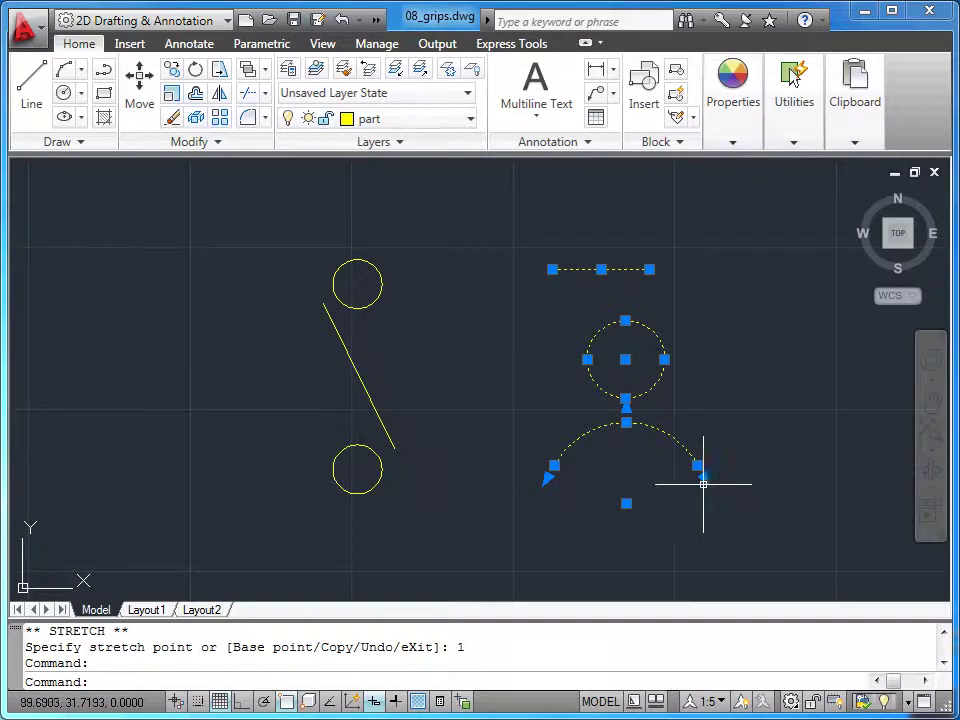
pyautogui.click(626, 407)
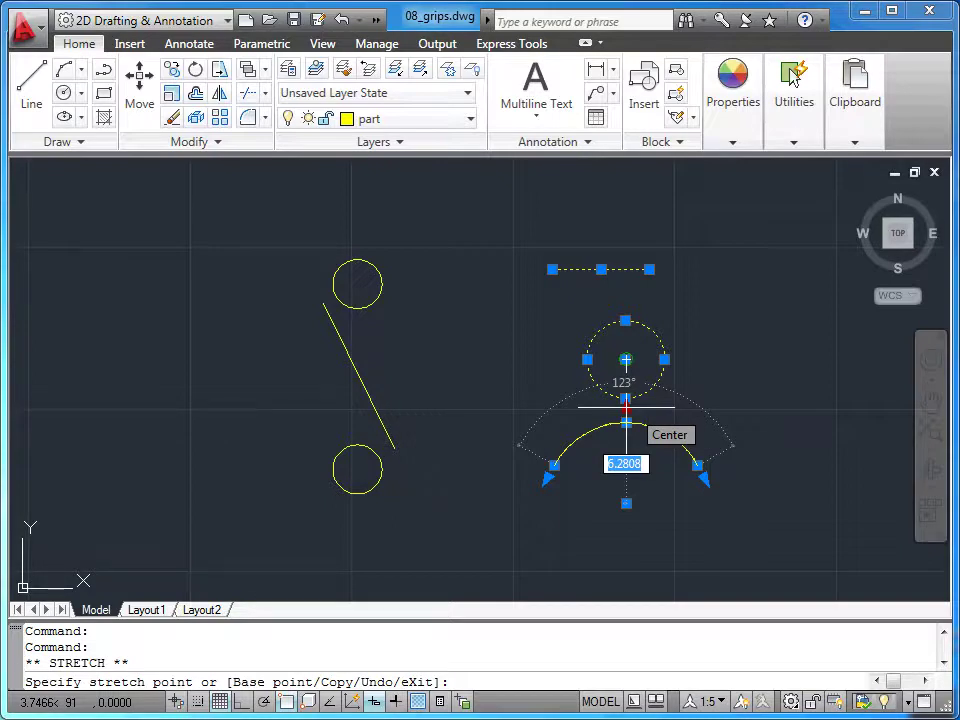
pyautogui.write('5')
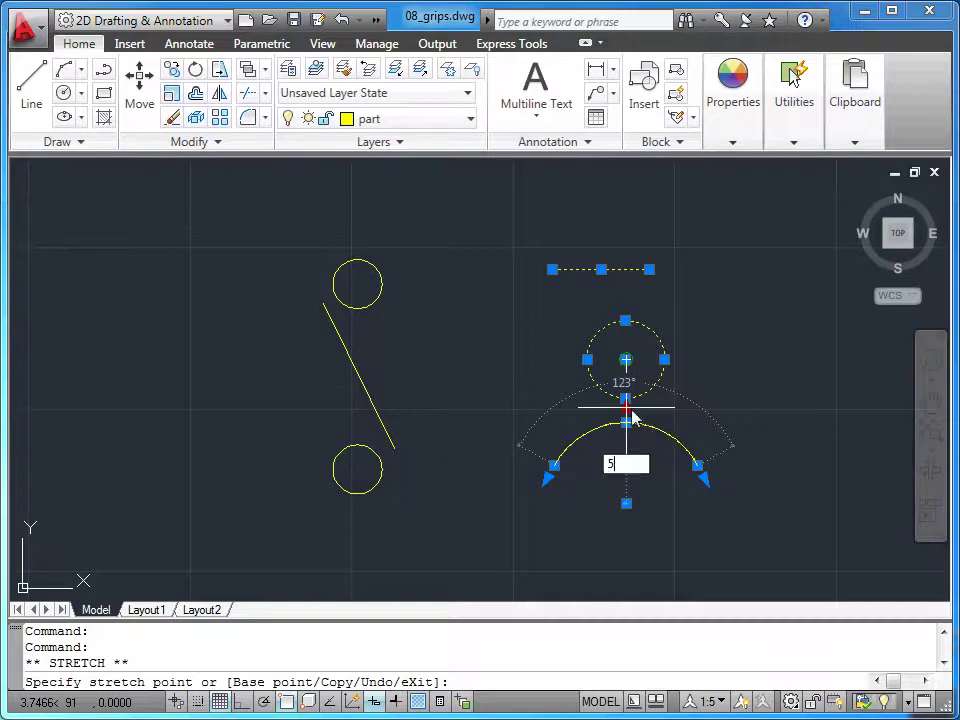
pyautogui.press('Return')
pyautogui.click(627, 405)
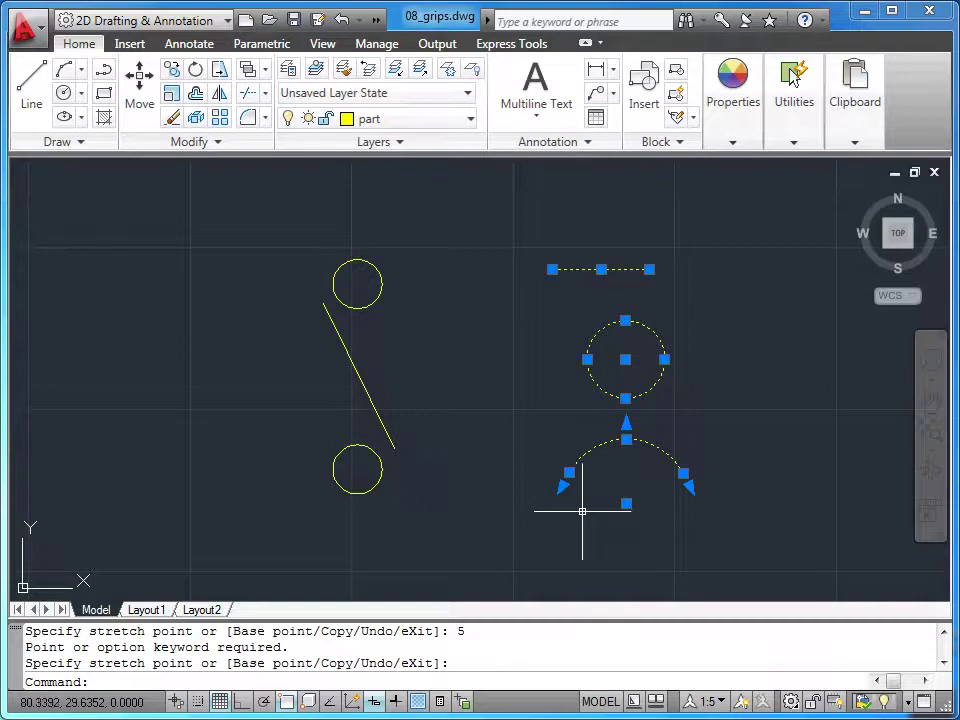
# Step: Move the arc's end grips rightward so only a short lower-right curve remains, then deselect
pyautogui.click(562, 487)
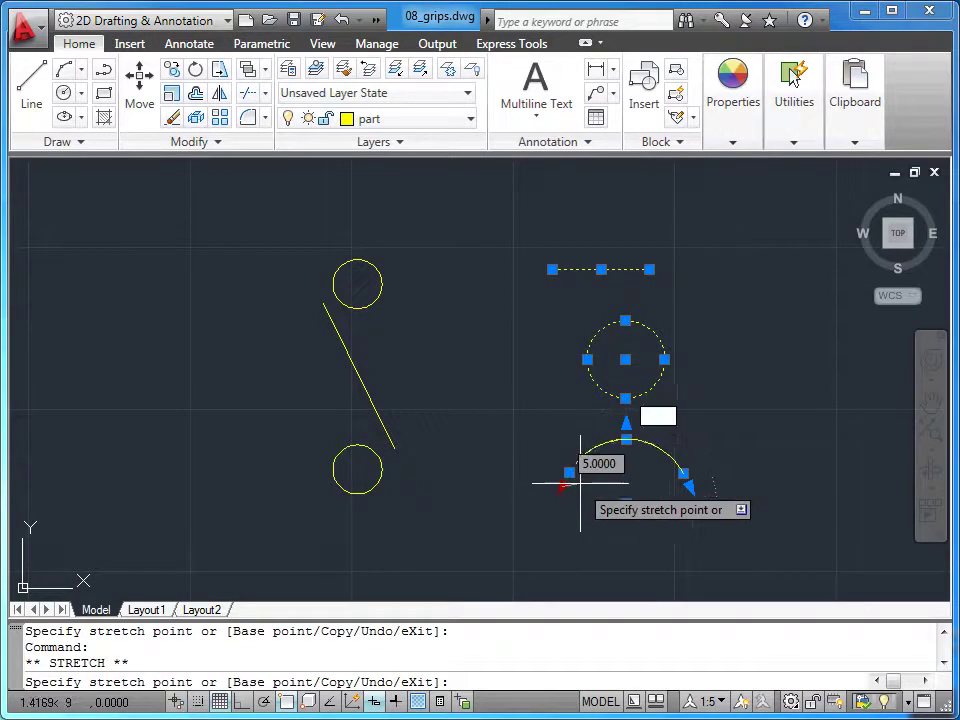
pyautogui.click(584, 481)
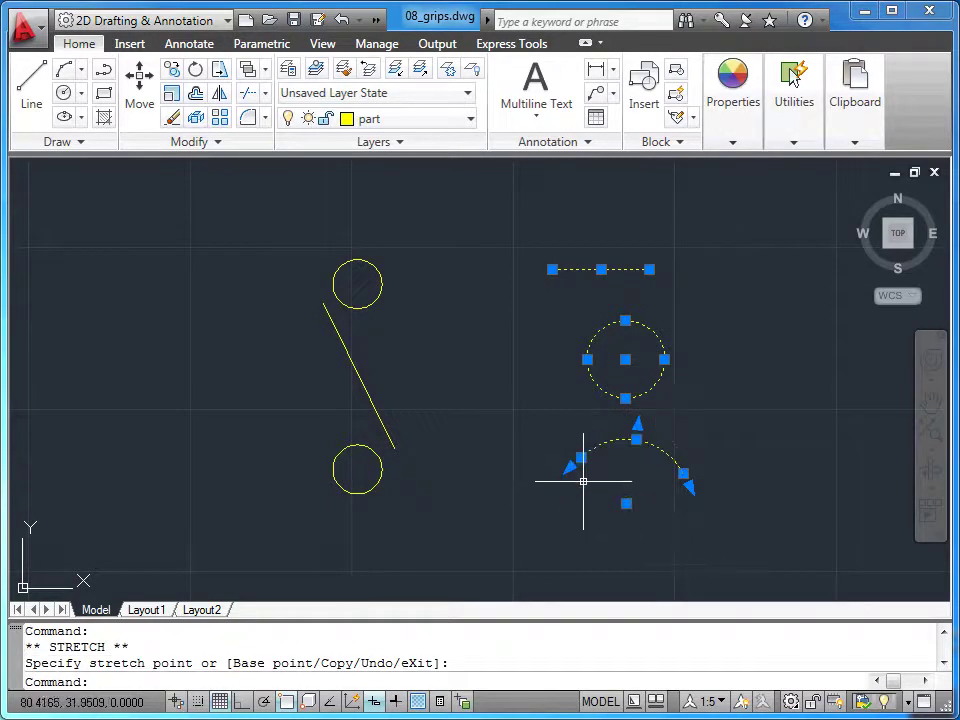
pyautogui.click(570, 467)
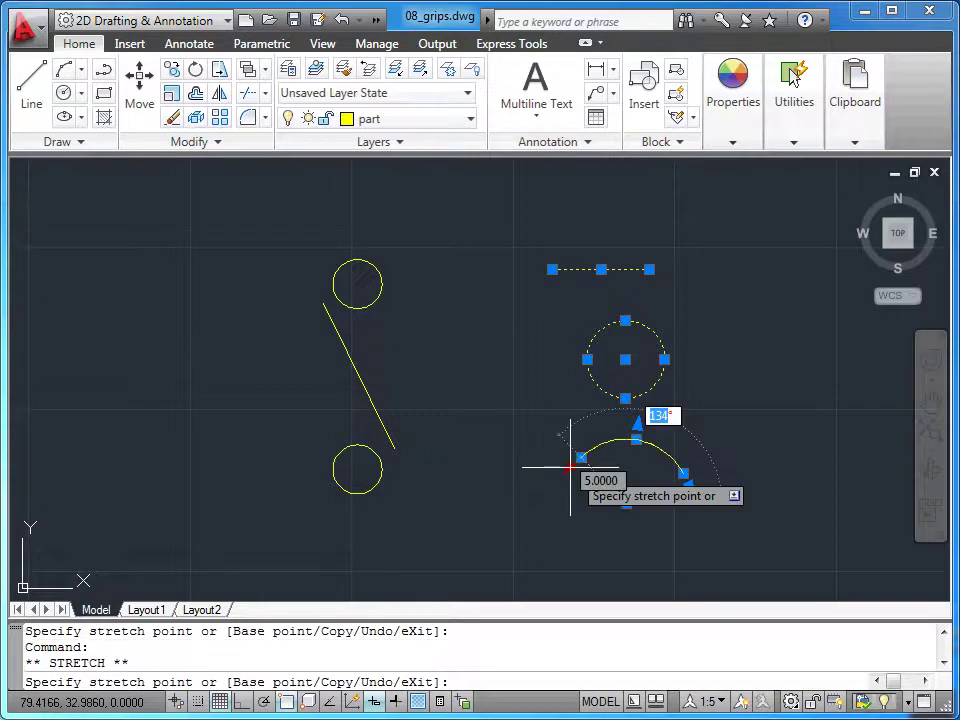
pyautogui.click(626, 455)
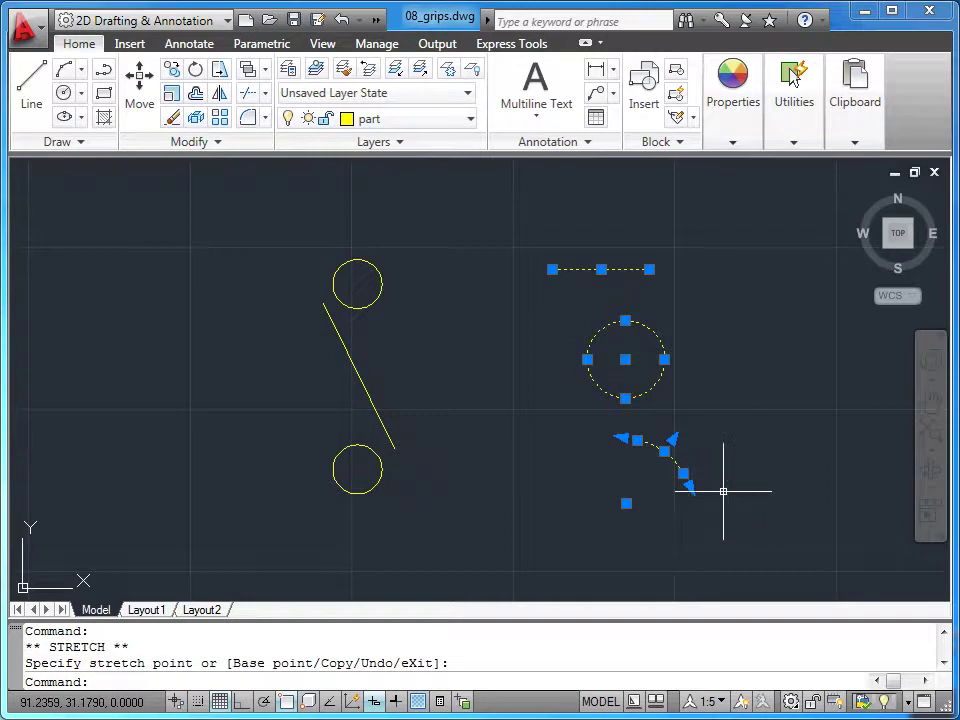
pyautogui.press('Escape')
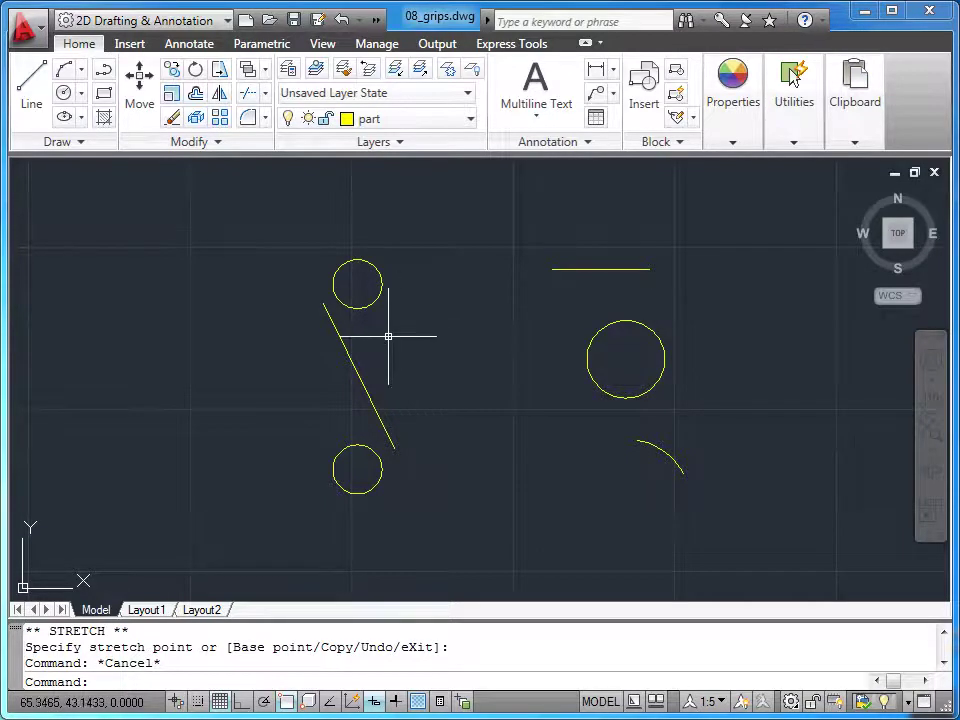
# Step: Snap the slanted line's top end to the upper circle centre and bottom end to the lower circle centre
pyautogui.click(357, 367)
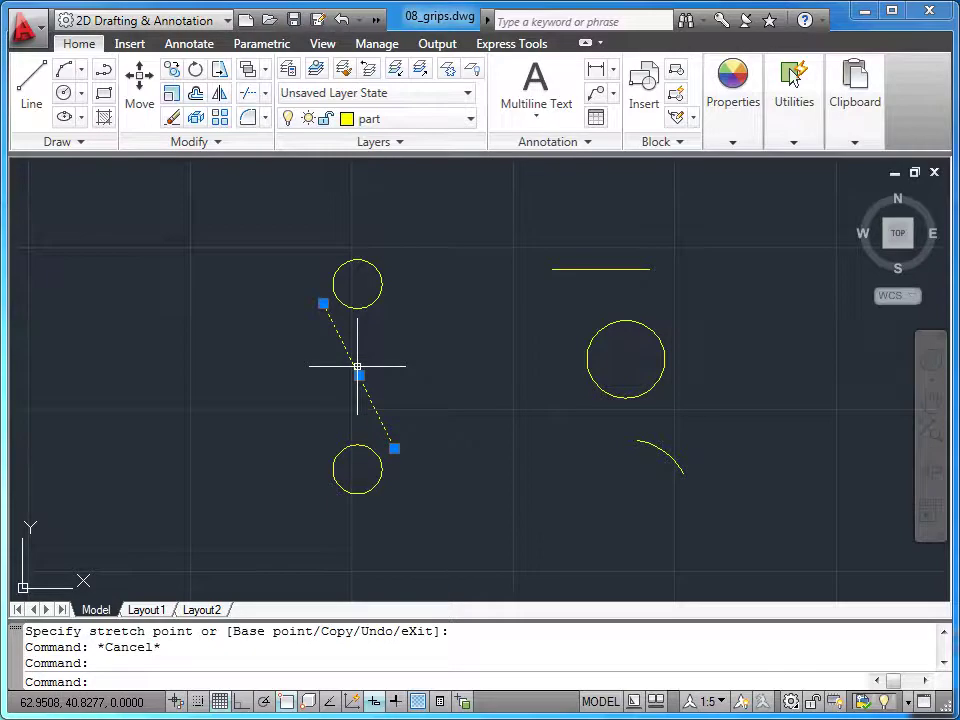
pyautogui.click(323, 303)
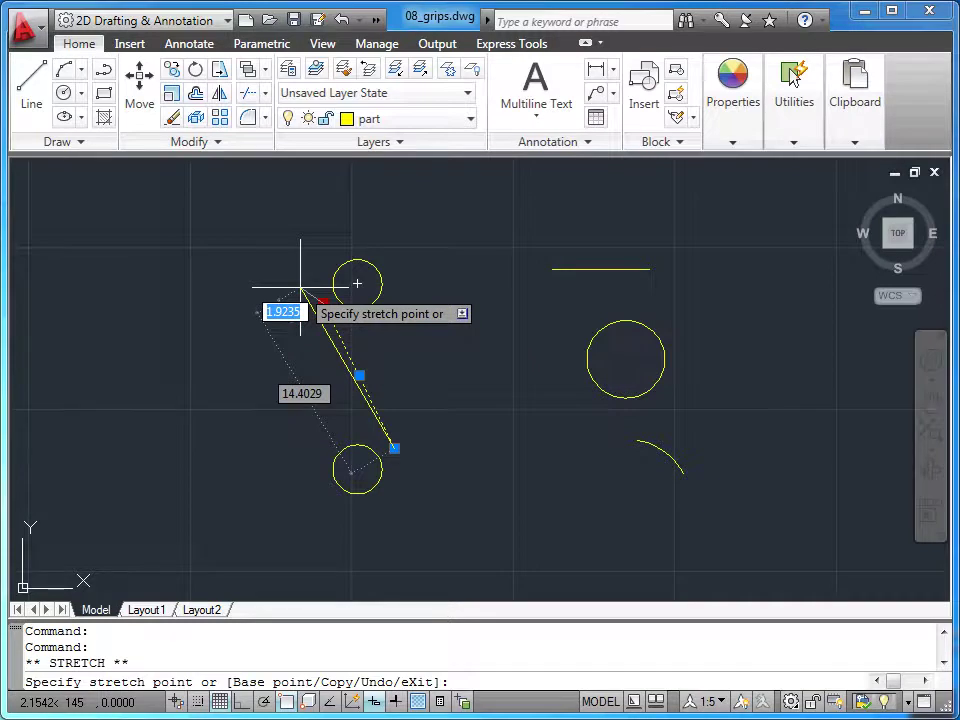
pyautogui.click(357, 287)
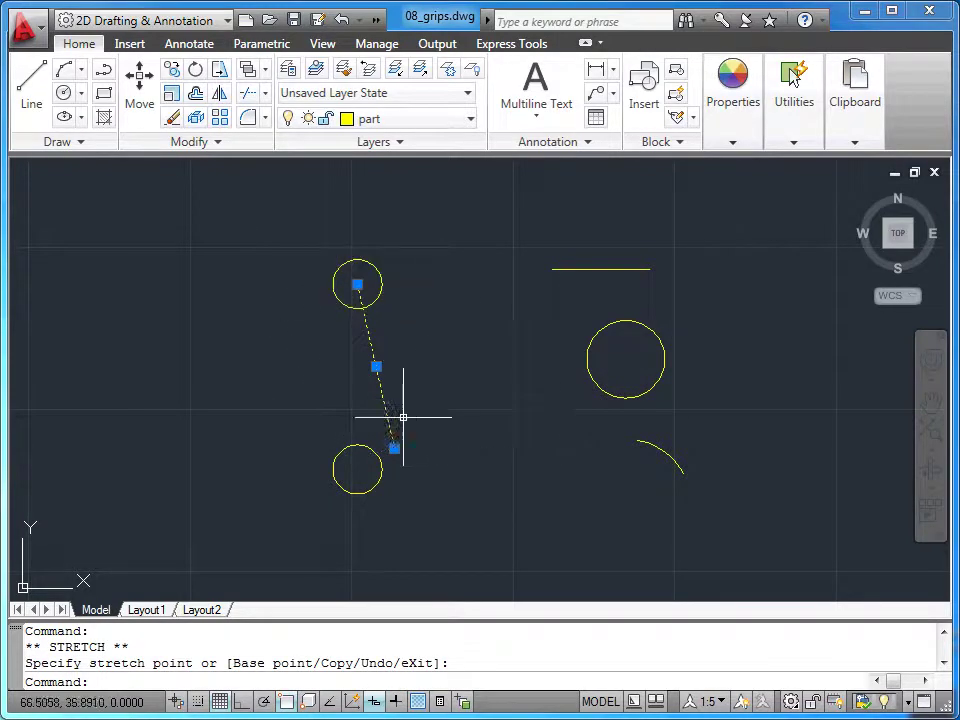
pyautogui.click(394, 448)
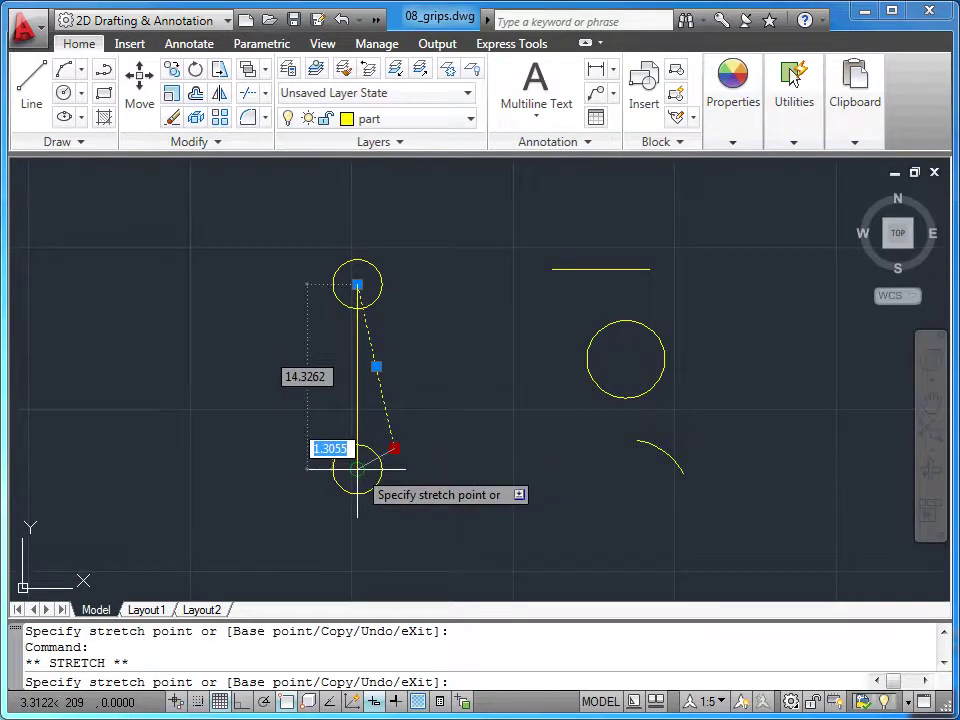
pyautogui.click(357, 469)
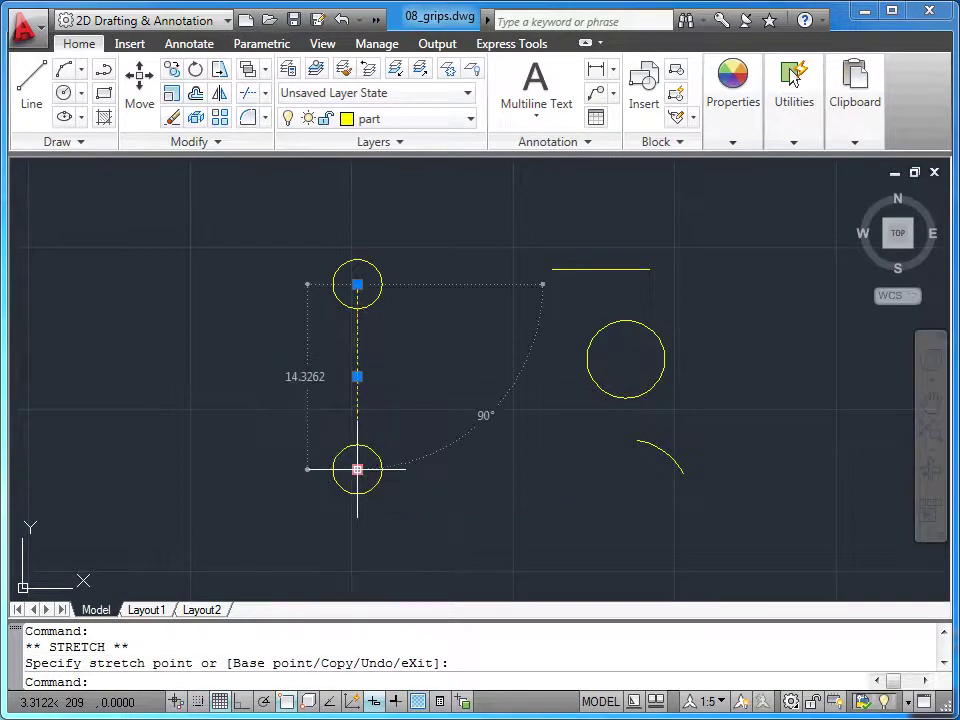
pyautogui.press('Escape')
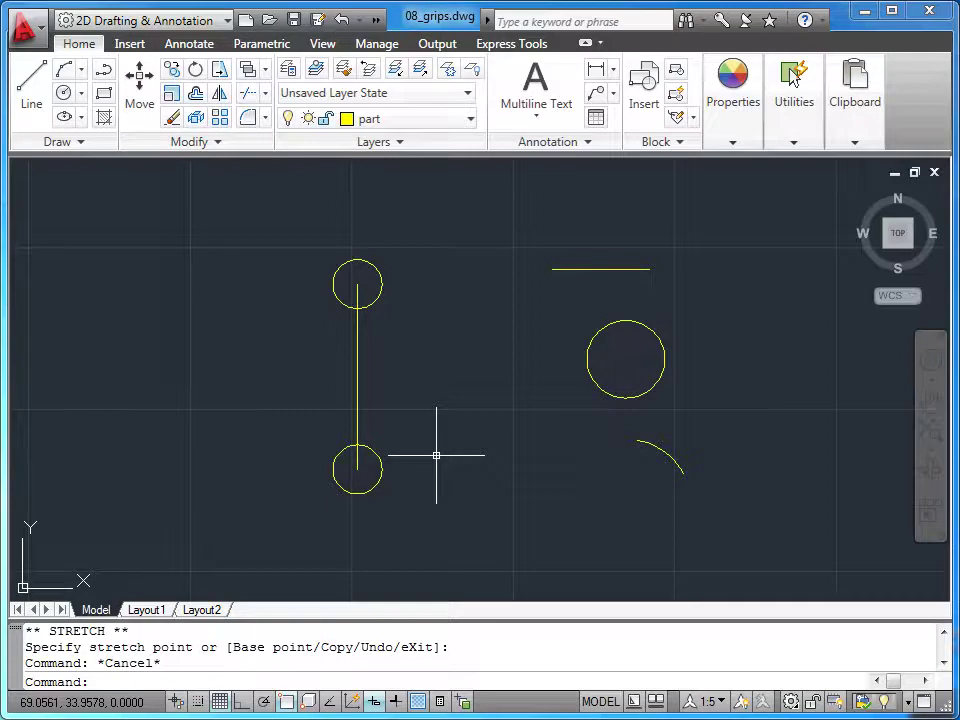
pyautogui.click(357, 382)
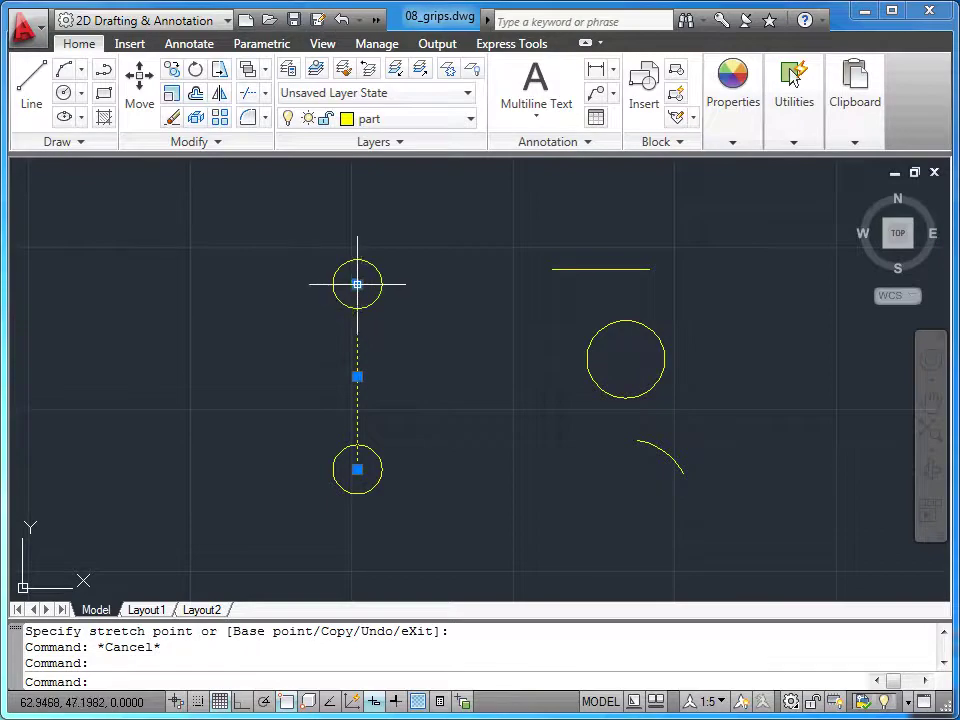
# Step: On the line's top grip, switch the grip mode to Move, then Rotate, then Scale
pyautogui.click(357, 284)
pyautogui.rightClick(358, 285)
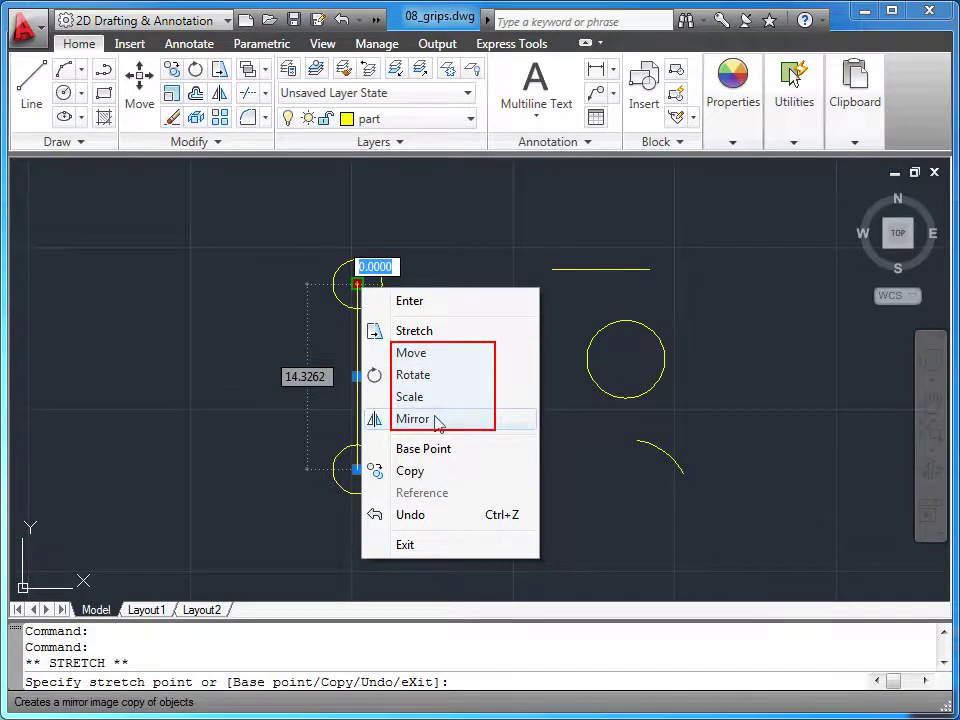
pyautogui.click(437, 366)
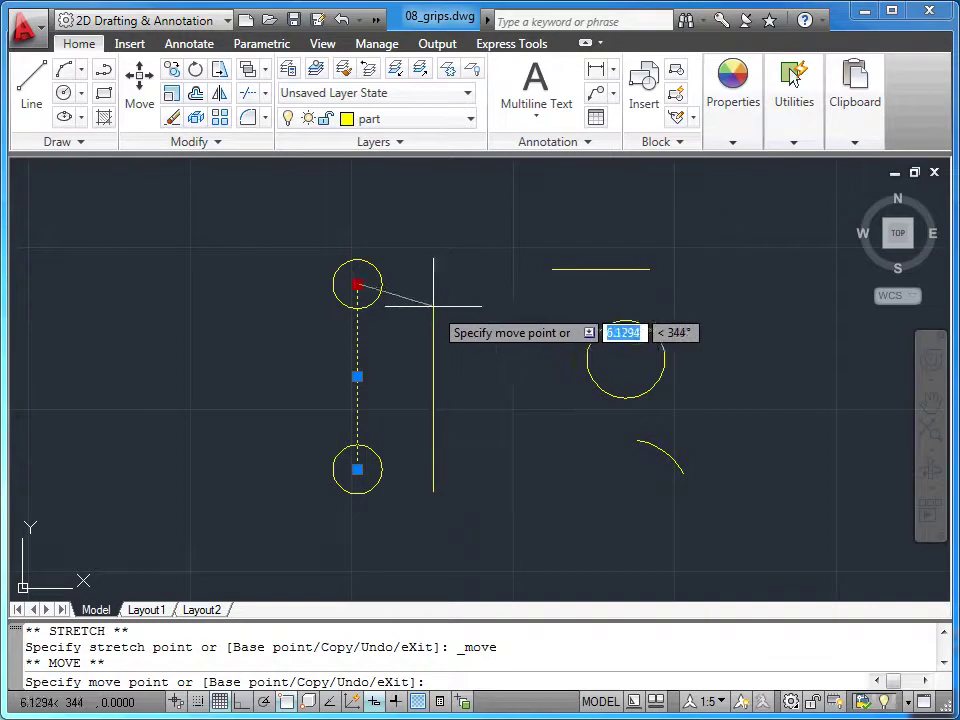
pyautogui.rightClick(410, 297)
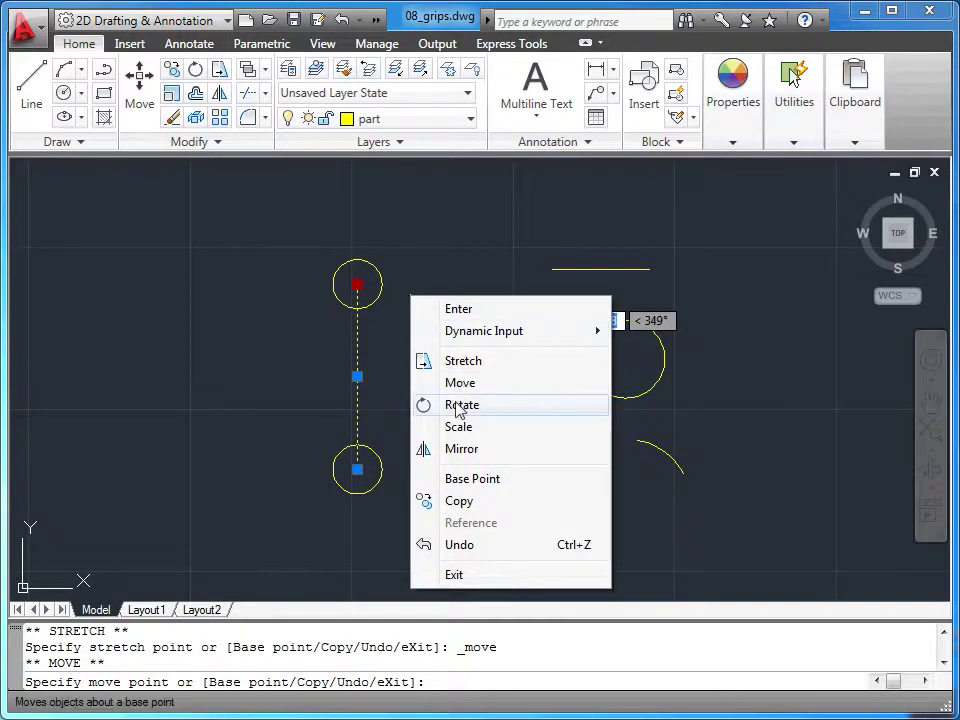
pyautogui.click(458, 404)
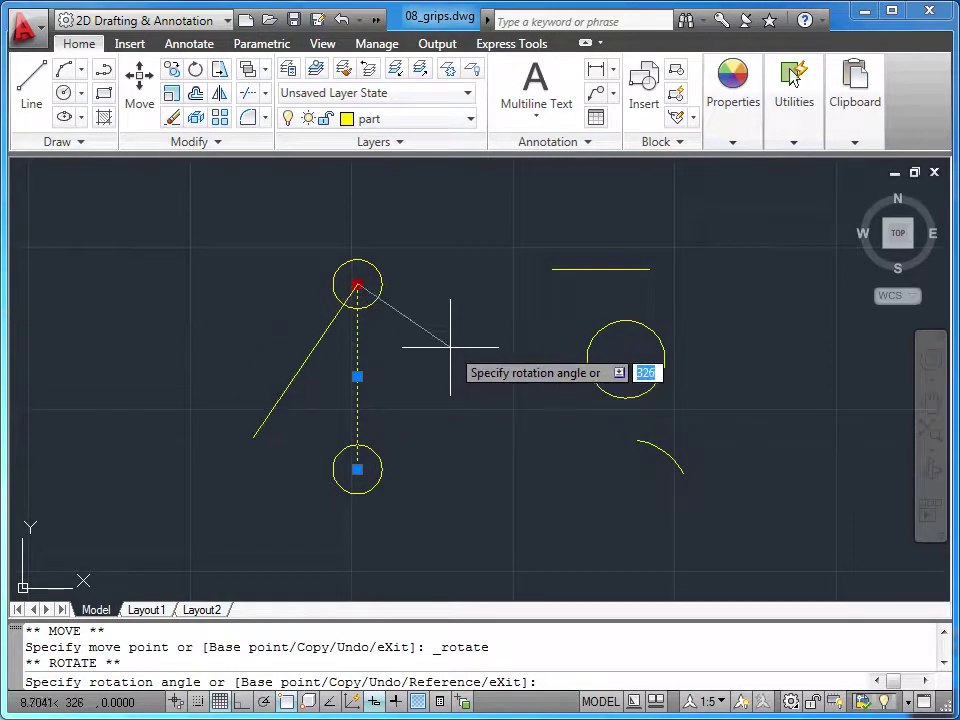
pyautogui.rightClick(435, 376)
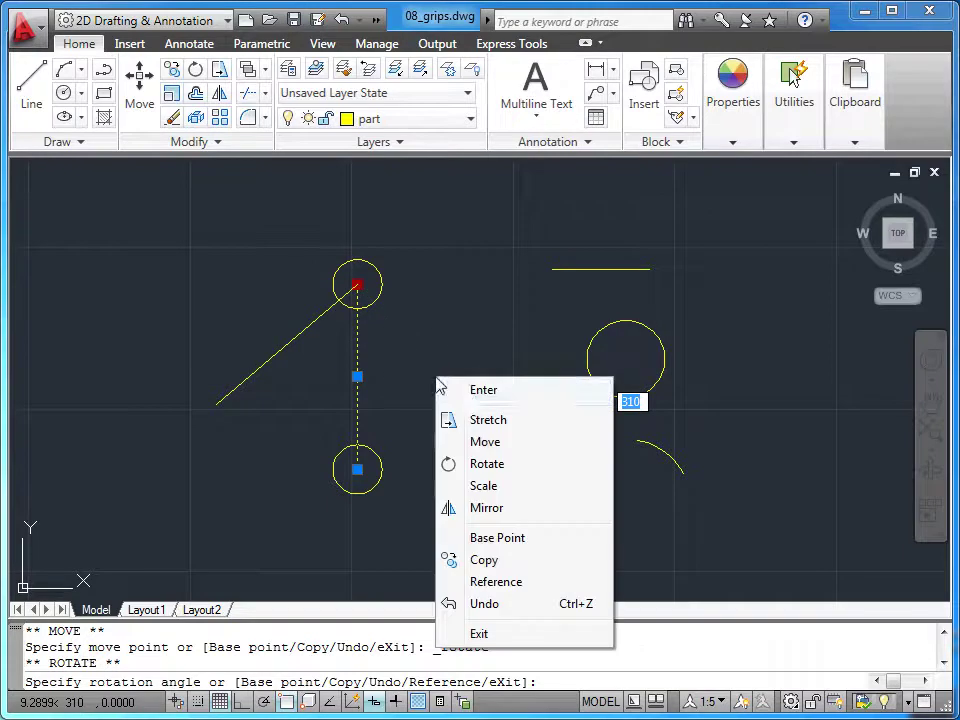
pyautogui.click(486, 486)
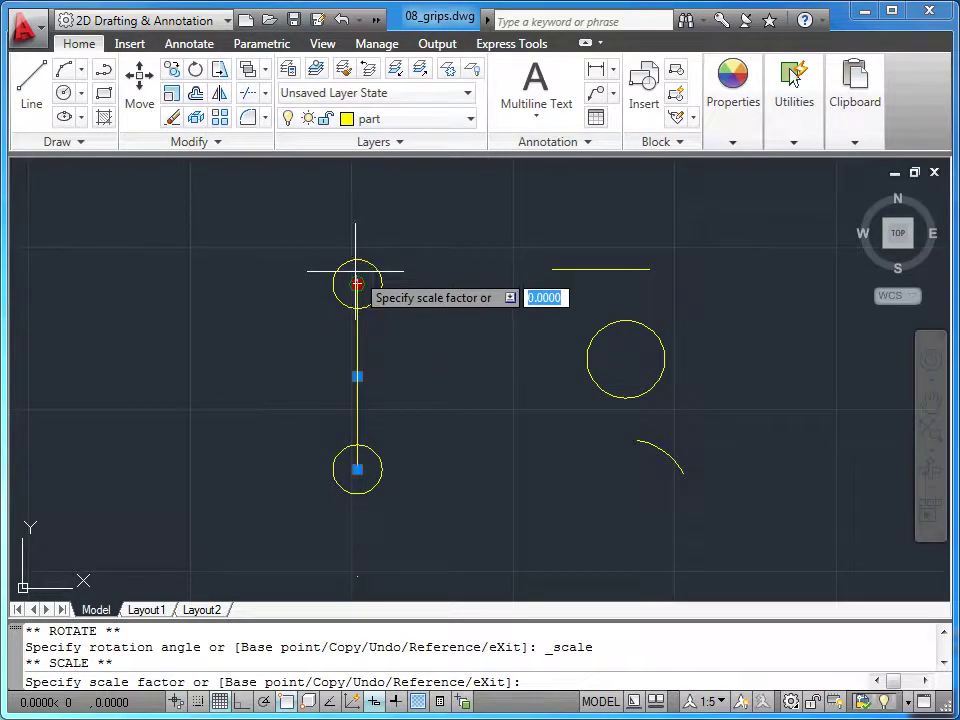
# Step: Cancel the Scale grip mode so the vertical line keeps its original length
pyautogui.rightClick(397, 263)
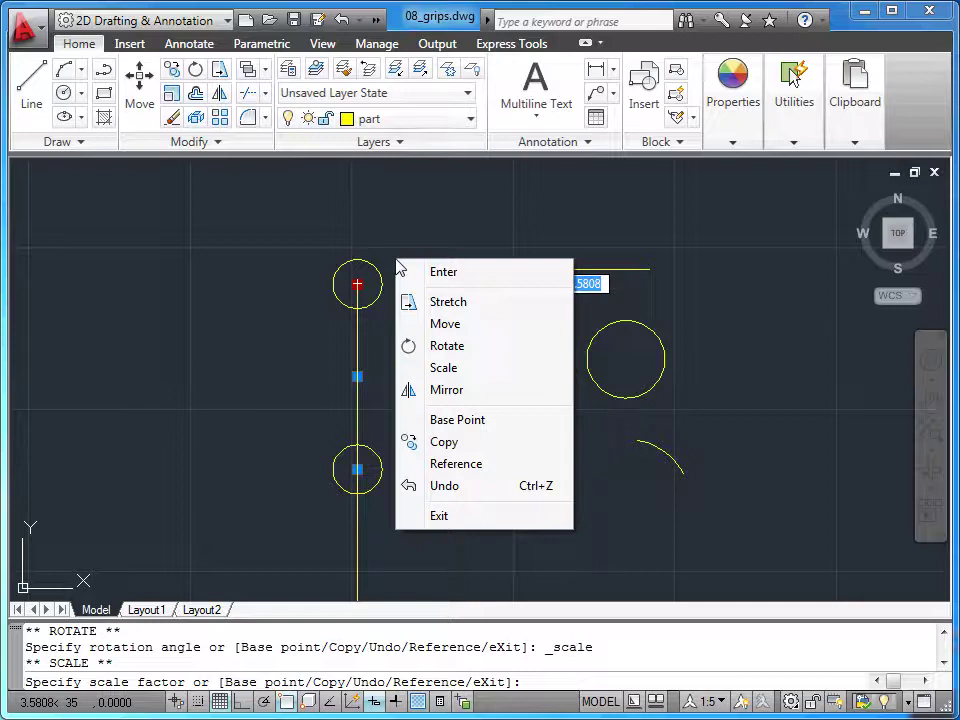
pyautogui.press('Escape')
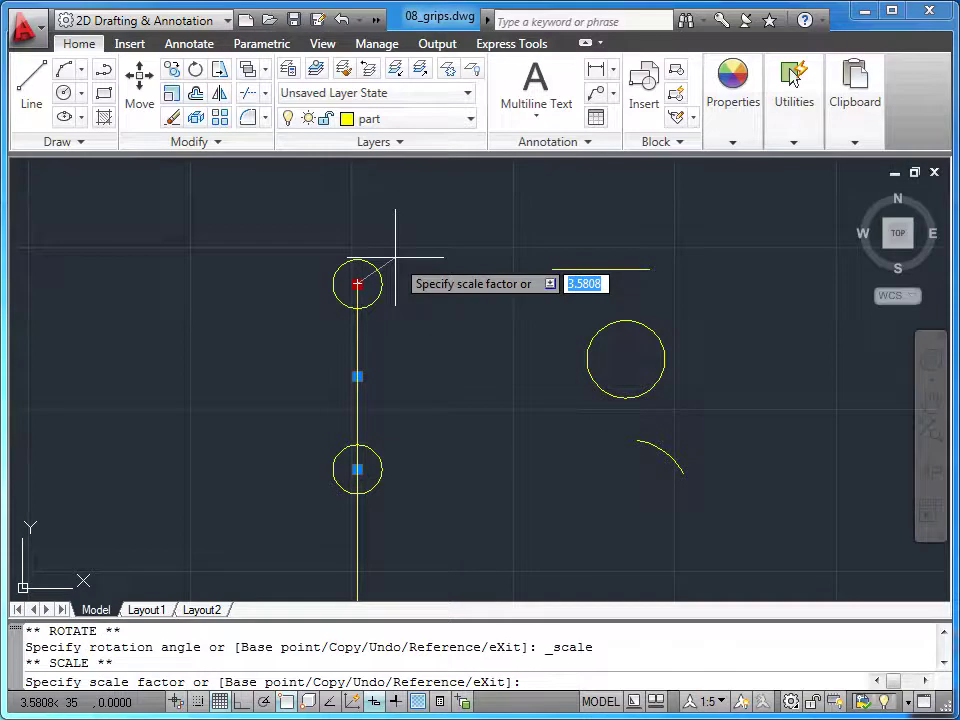
pyautogui.press('Escape')
pyautogui.press('Escape')
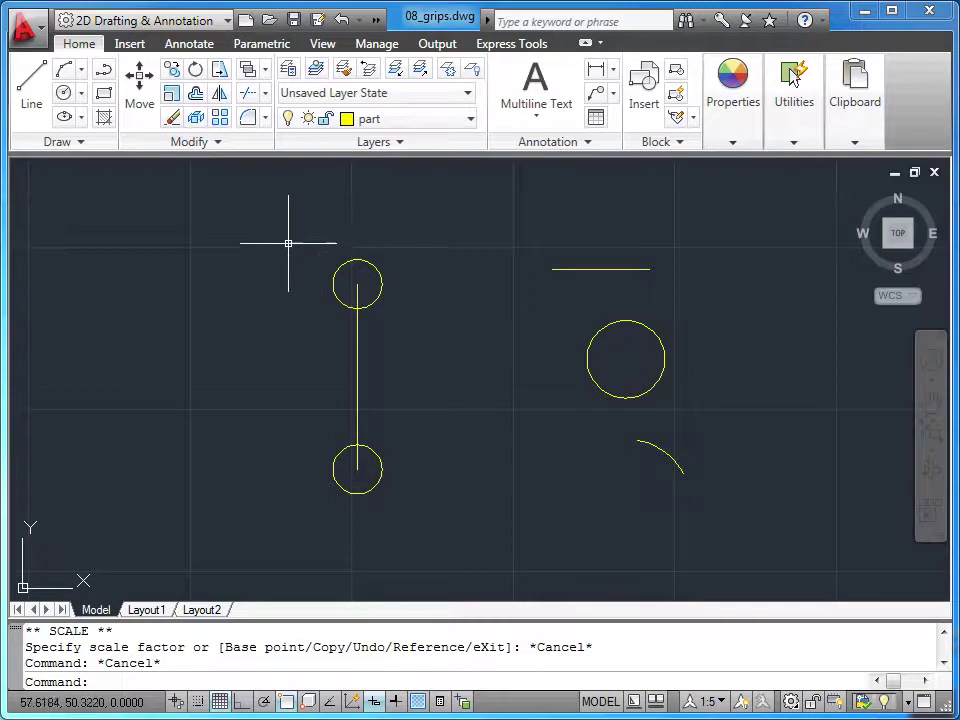
pyautogui.click(284, 236)
# Step: Rotate the line and both left circles 90° about the line's midpoint grip
pyautogui.click(428, 535)
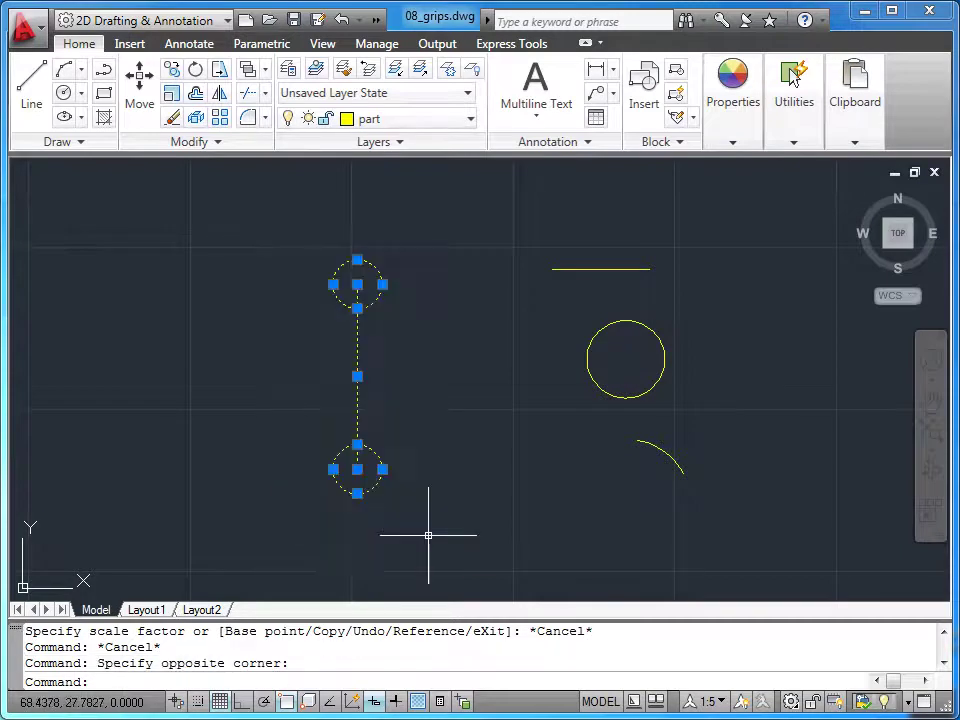
pyautogui.click(357, 376)
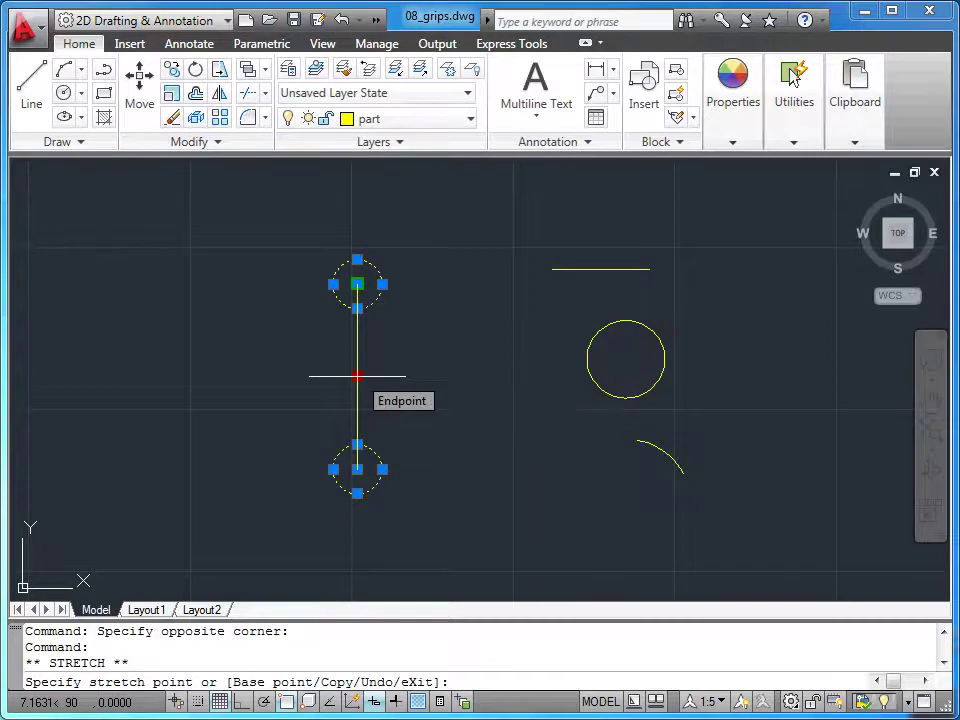
pyautogui.rightClick(357, 376)
pyautogui.click(407, 461)
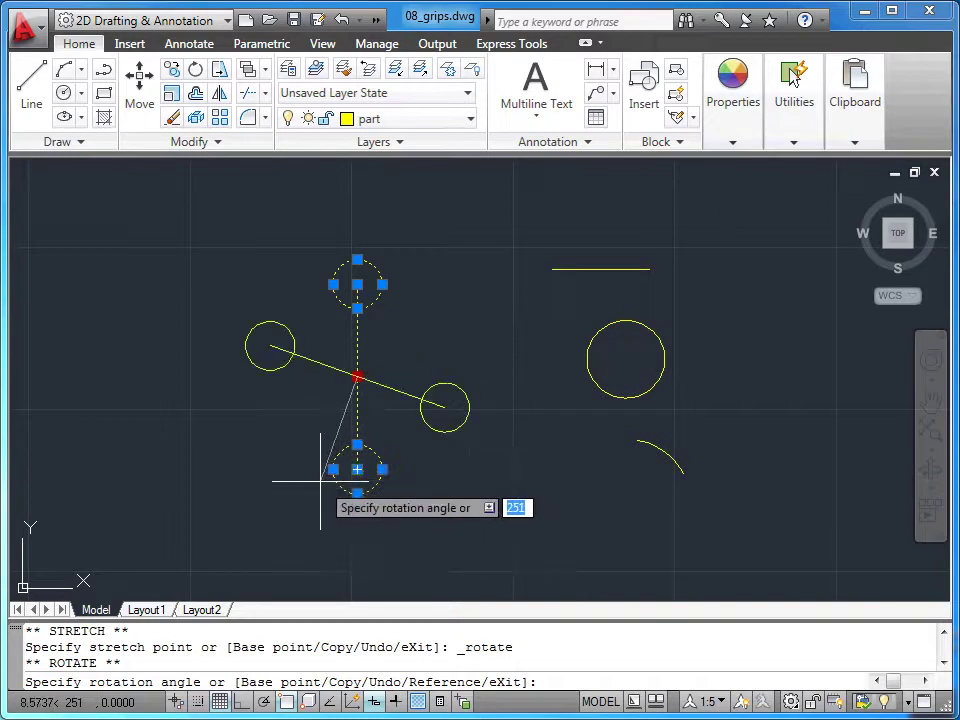
pyautogui.write('90')
pyautogui.press('Return')
pyautogui.press('Escape')
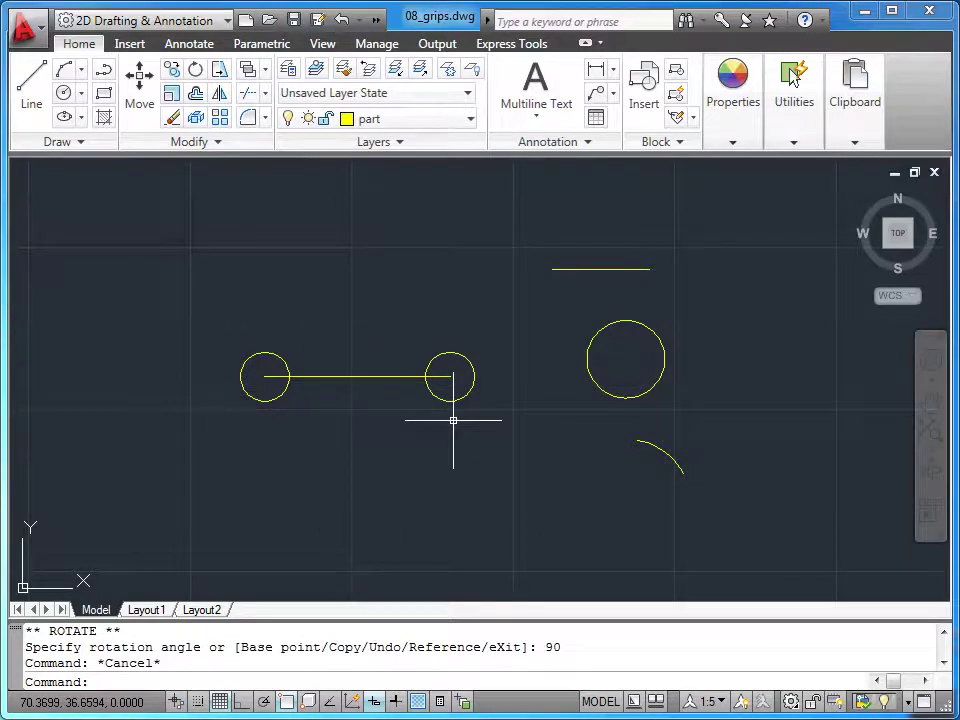
# Step: Pan and zoom in until the left and right plates fill the viewport
pyautogui.moveTo(780, 424); pyautogui.dragTo(448, 440, button='middle')
pyautogui.scroll(-2, 448, 440)
pyautogui.moveTo(557, 437); pyautogui.dragTo(319, 422, button='middle')
pyautogui.scroll(3, 505, 465)
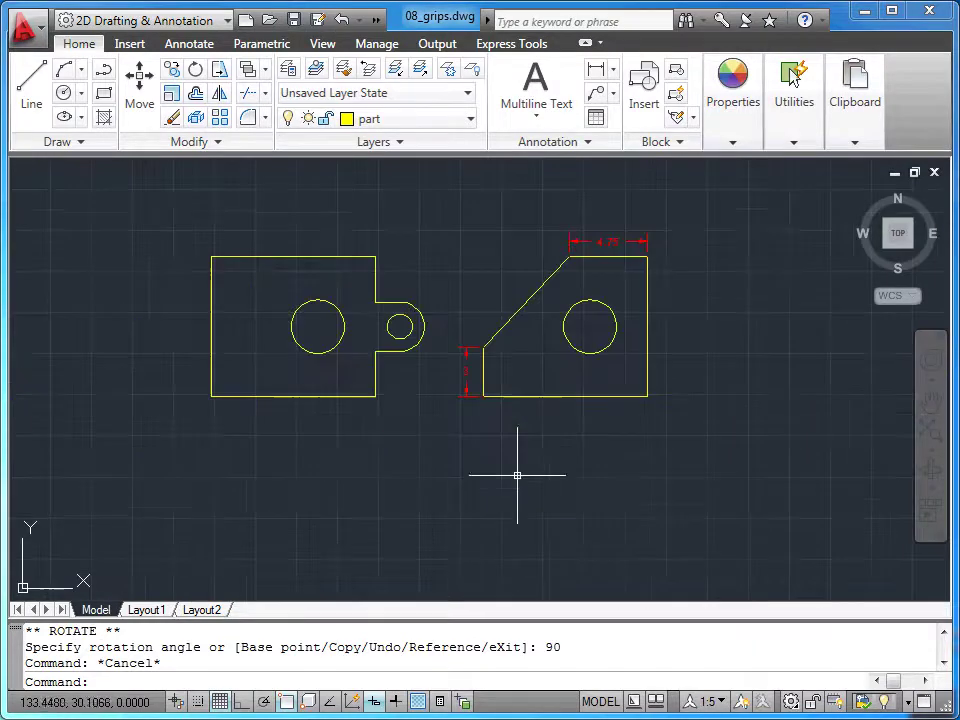
pyautogui.scroll(2, 517, 475)
pyautogui.moveTo(510, 486); pyautogui.dragTo(540, 538, button='middle')
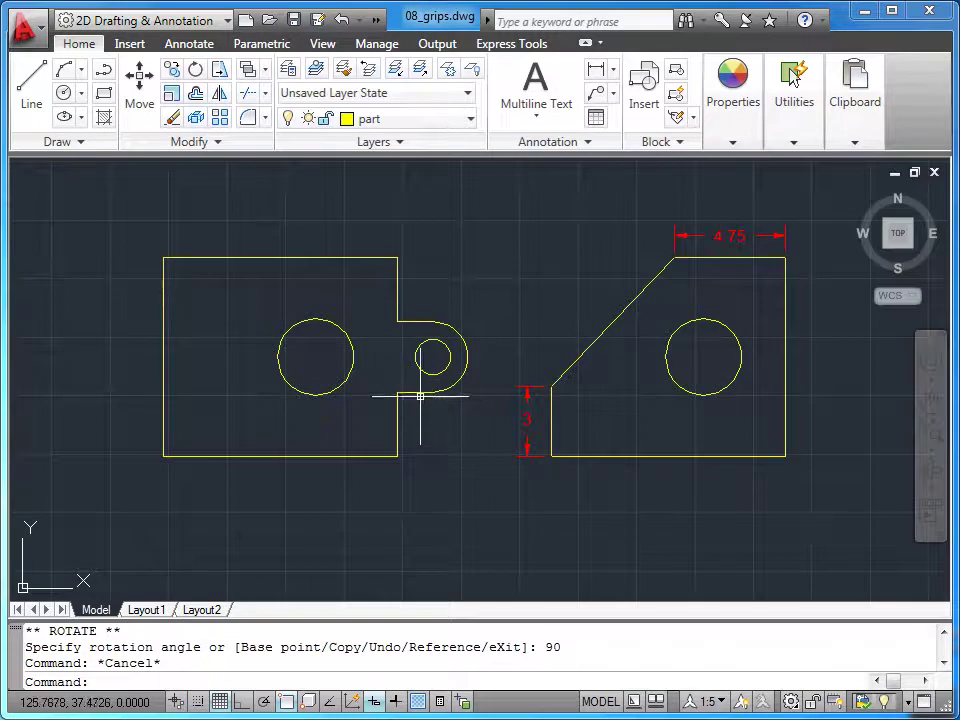
# Step: Erase the round tab's lines and small circle with a window selection
pyautogui.click(369, 310)
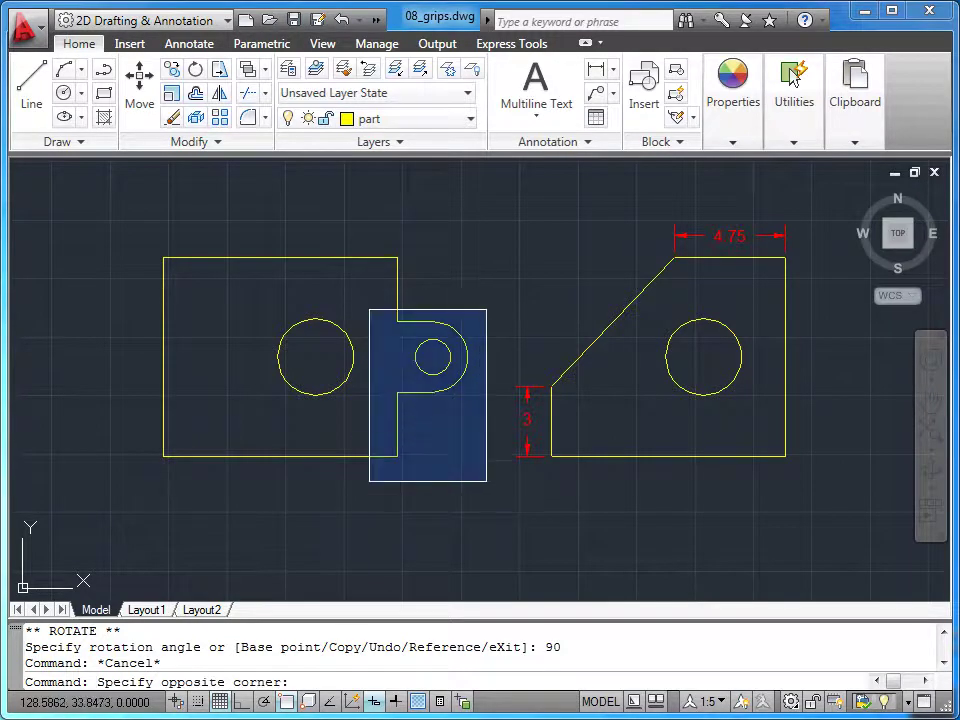
pyautogui.click(486, 483)
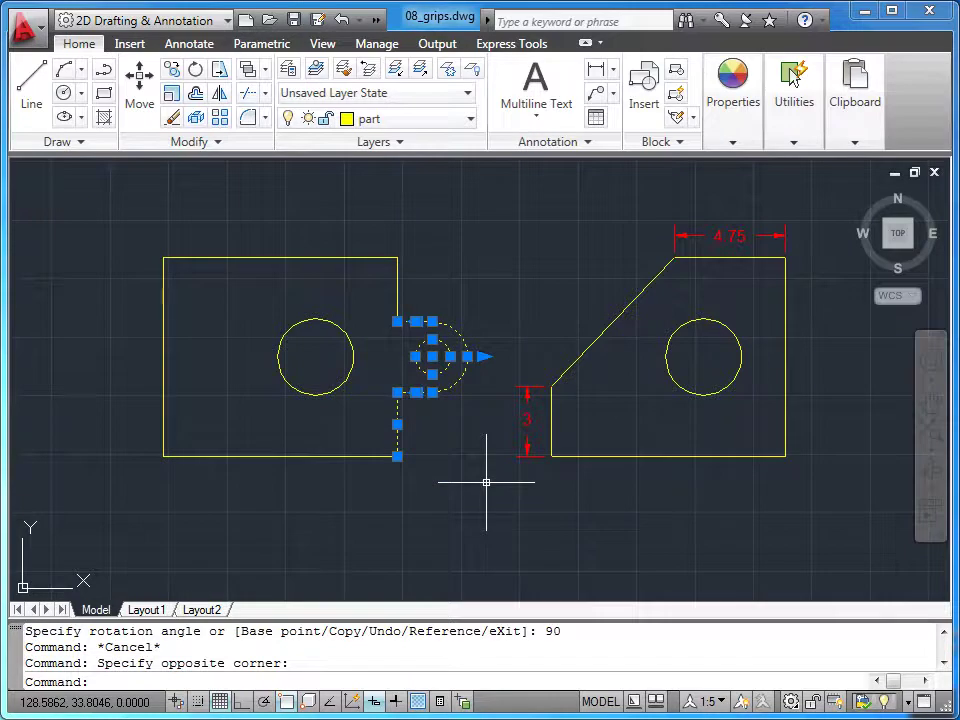
pyautogui.press('Delete')
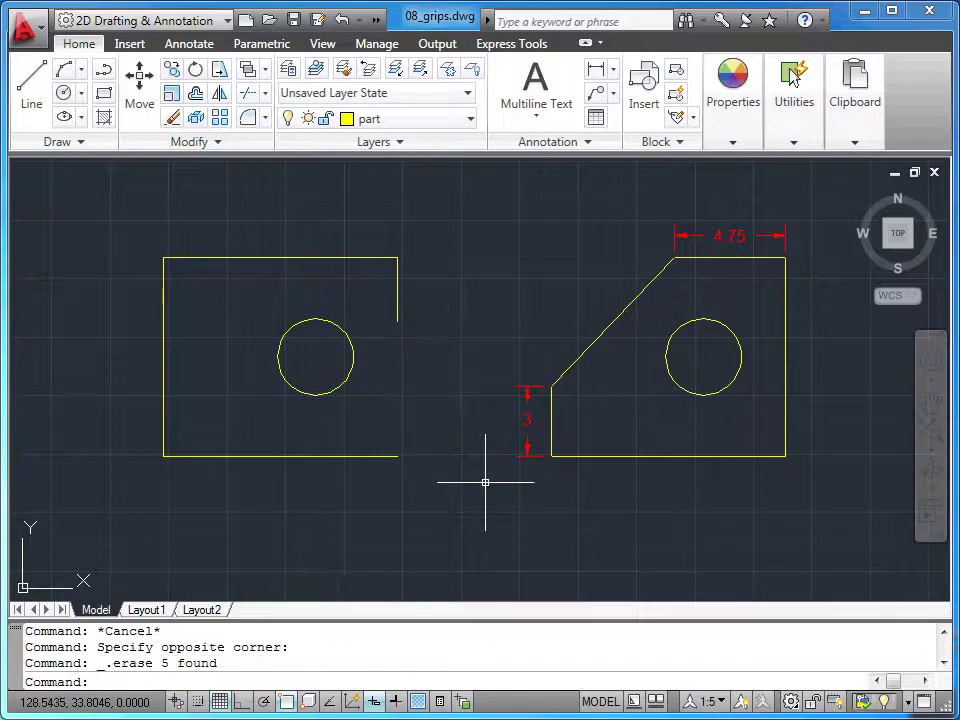
# Step: Stretch the left plate's short right edge down to the bottom corner, closing the rectangle
pyautogui.click(398, 299)
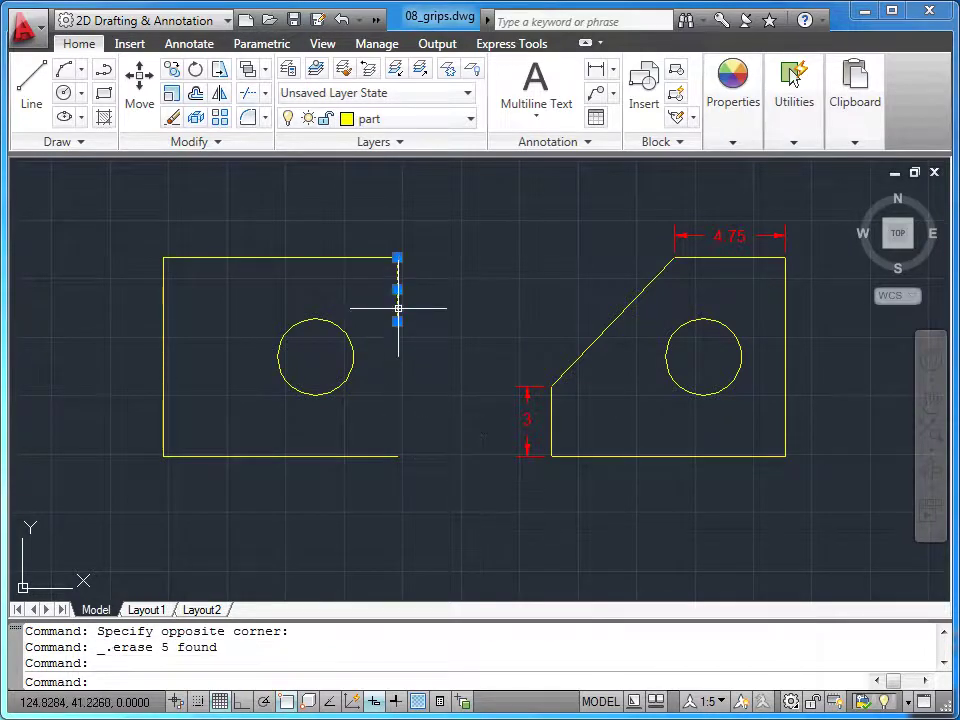
pyautogui.click(398, 321)
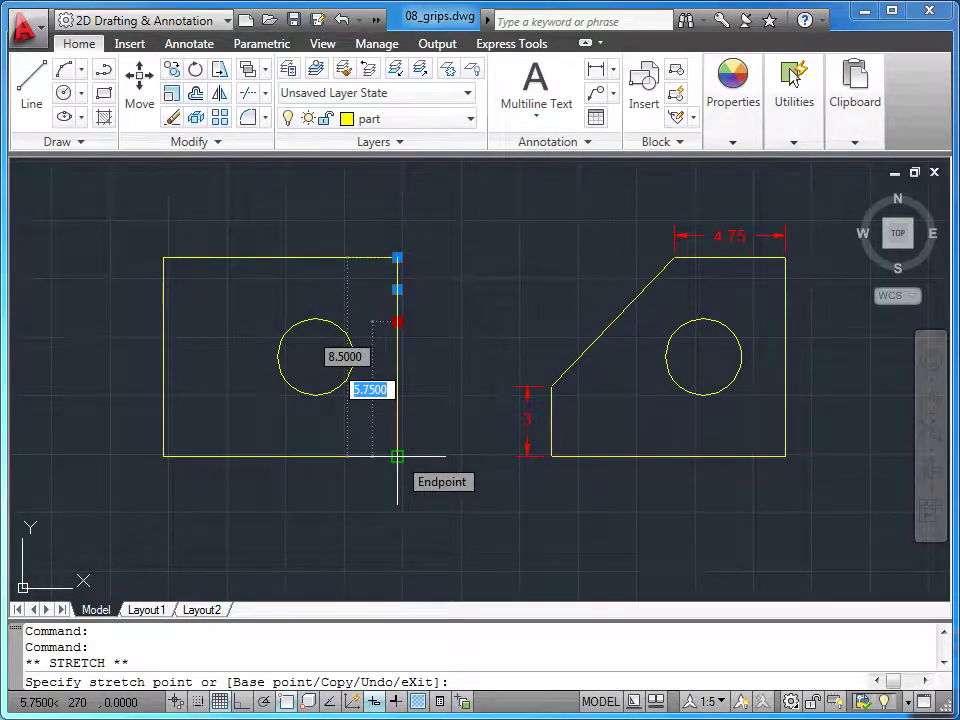
pyautogui.click(398, 456)
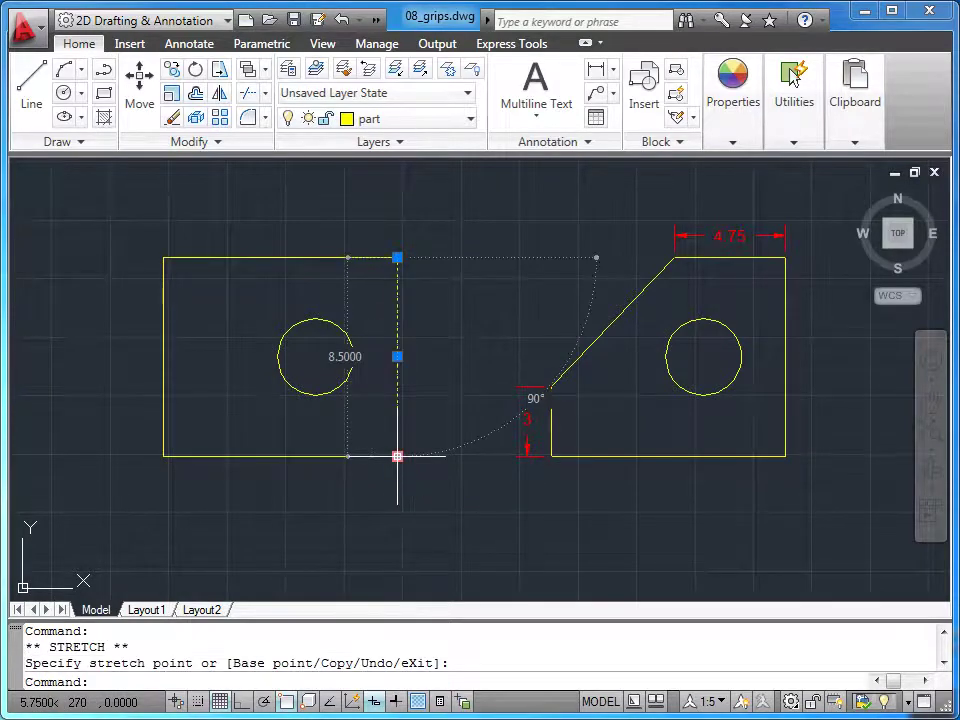
pyautogui.press('Escape')
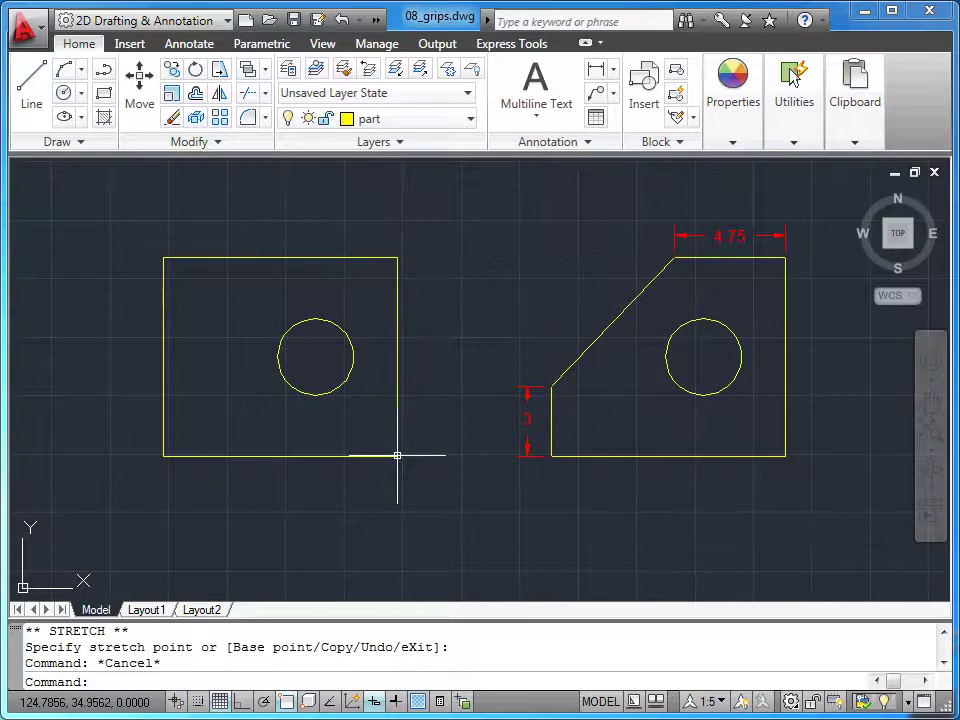
# Step: Shorten the left plate's top edge to 4.75 by stretching its left grip
pyautogui.click(356, 257)
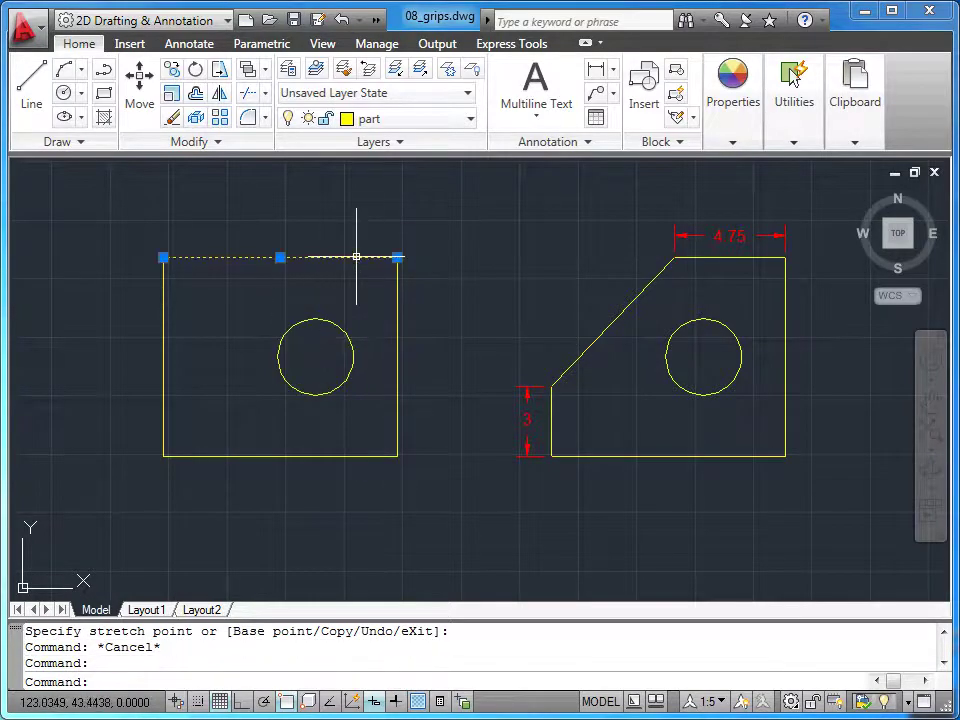
pyautogui.click(164, 257)
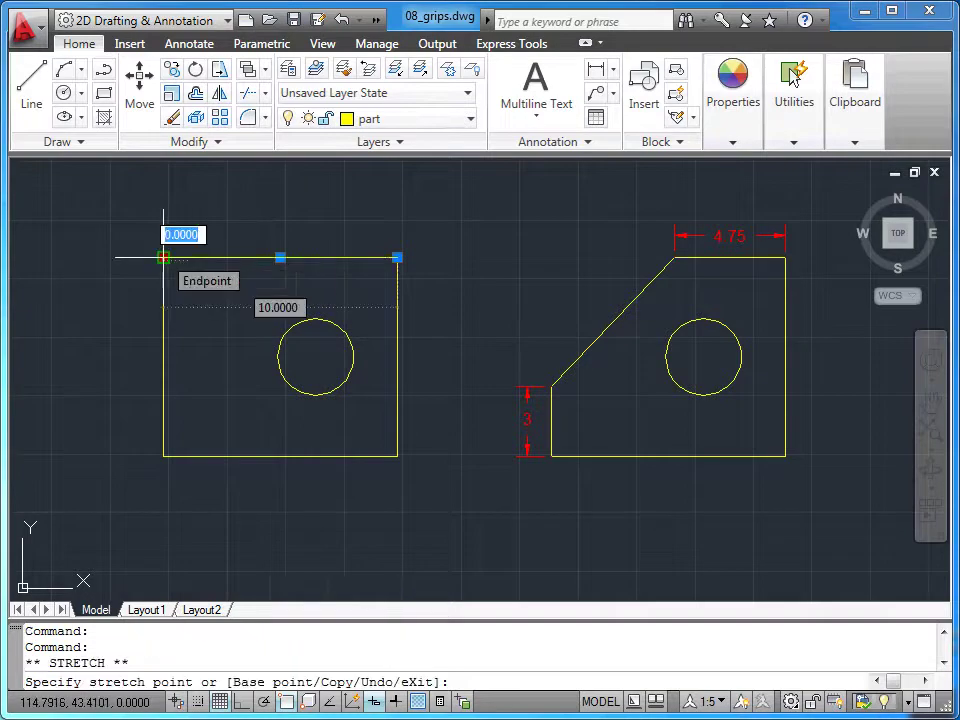
pyautogui.press('Tab')
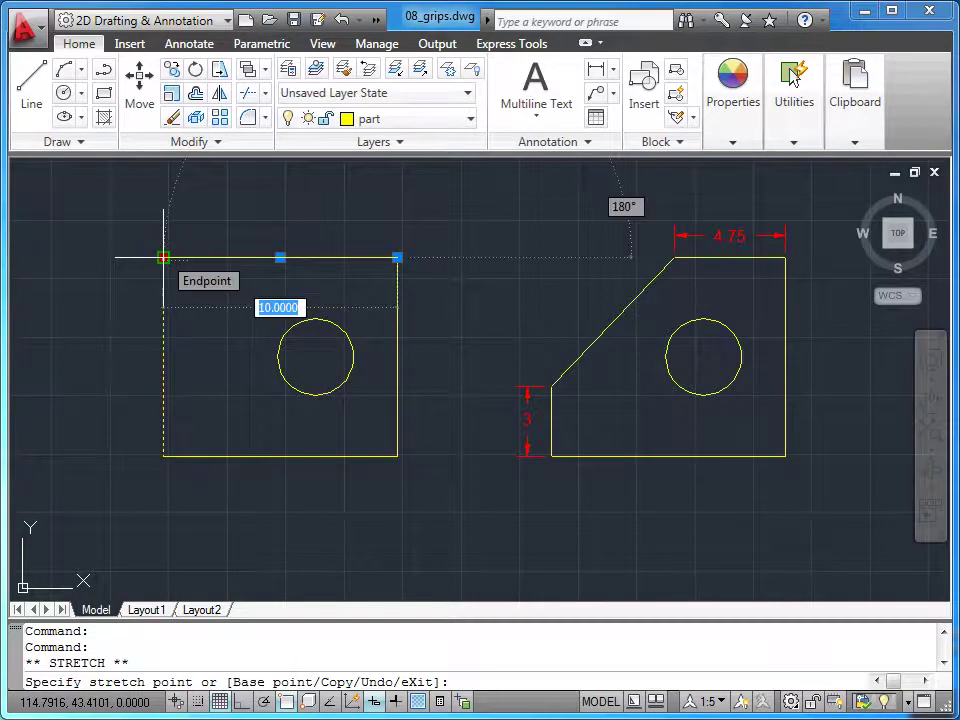
pyautogui.write('4.75')
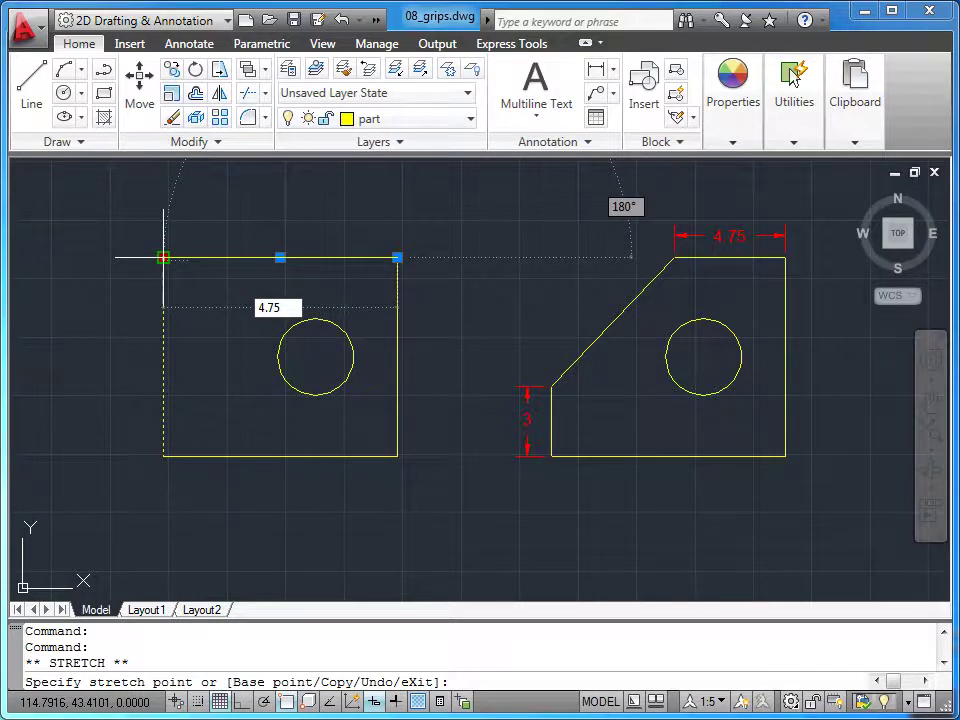
pyautogui.press('Return')
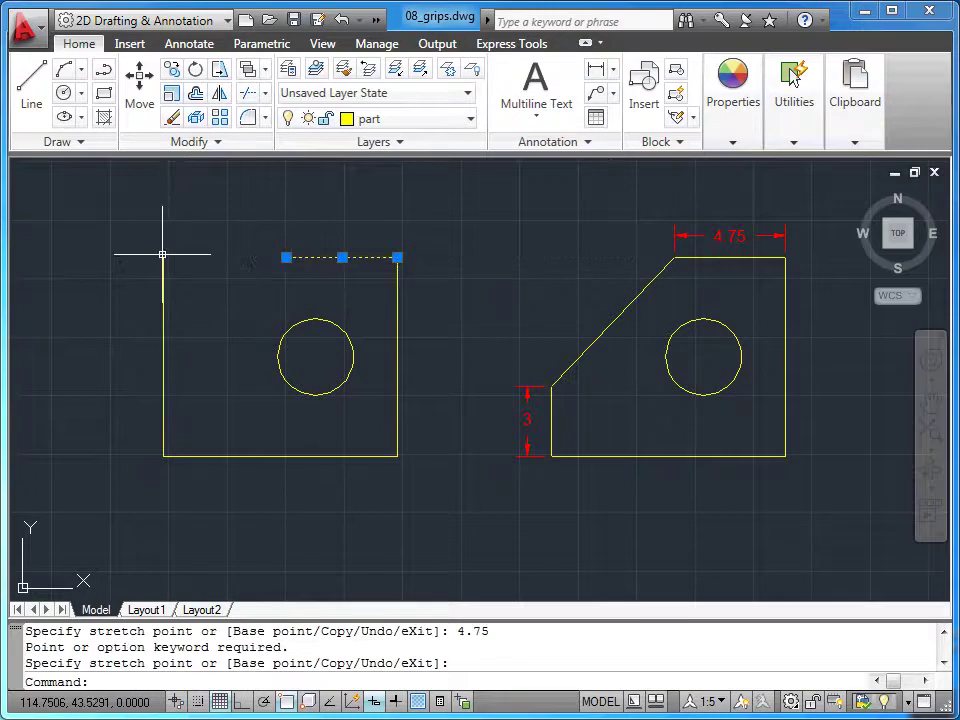
# Step: Shorten the left plate's left edge to 3 by stretching its top grip
pyautogui.click(163, 355)
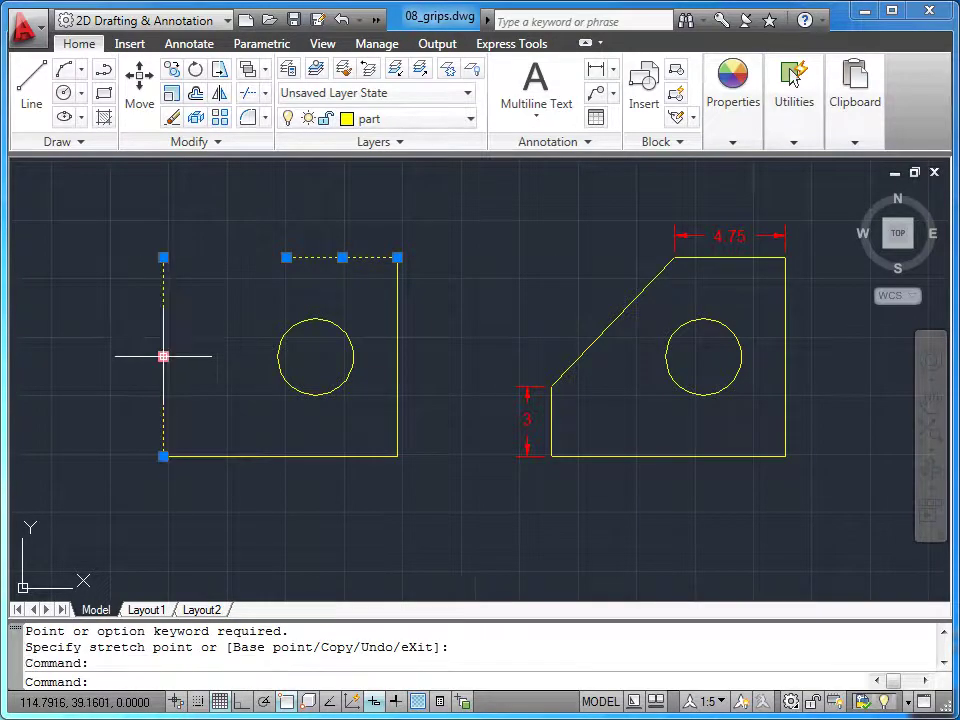
pyautogui.click(163, 257)
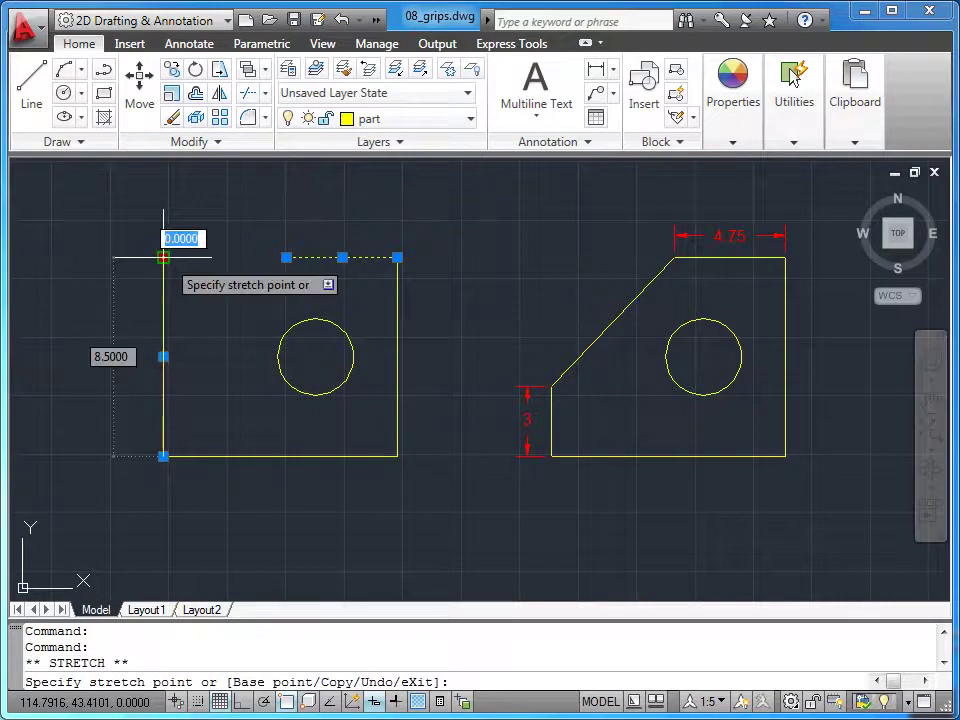
pyautogui.press('Tab')
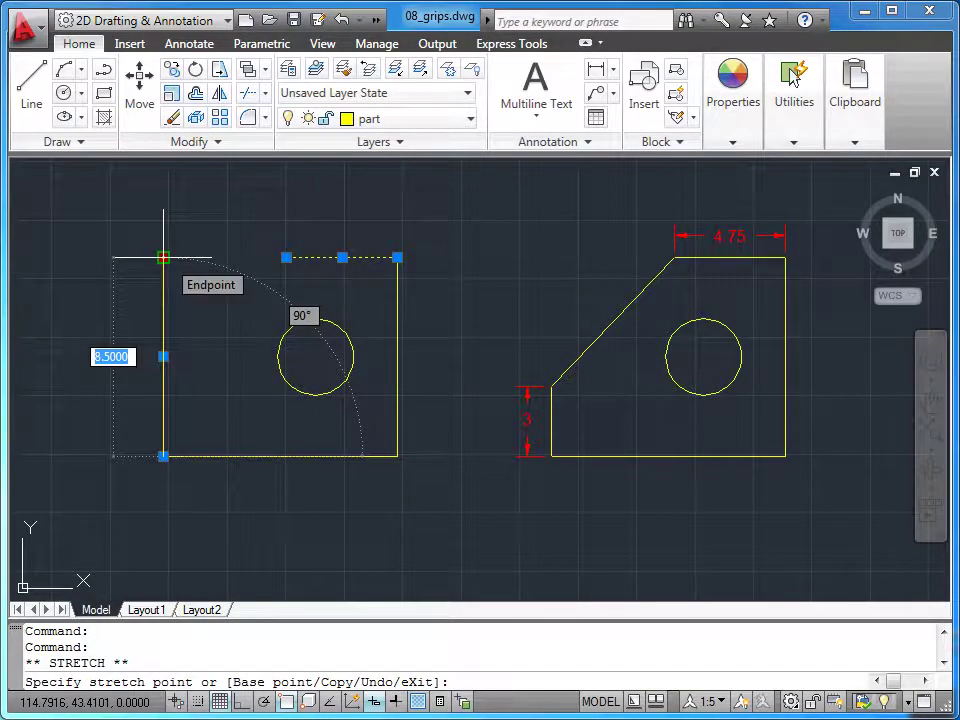
pyautogui.write('3')
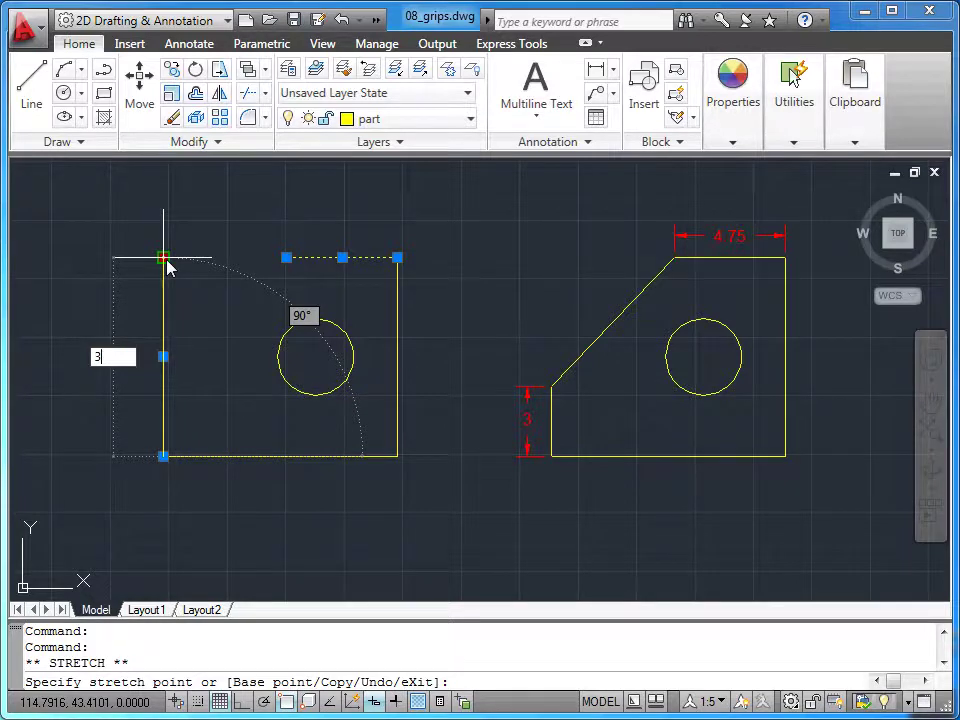
pyautogui.press('Return')
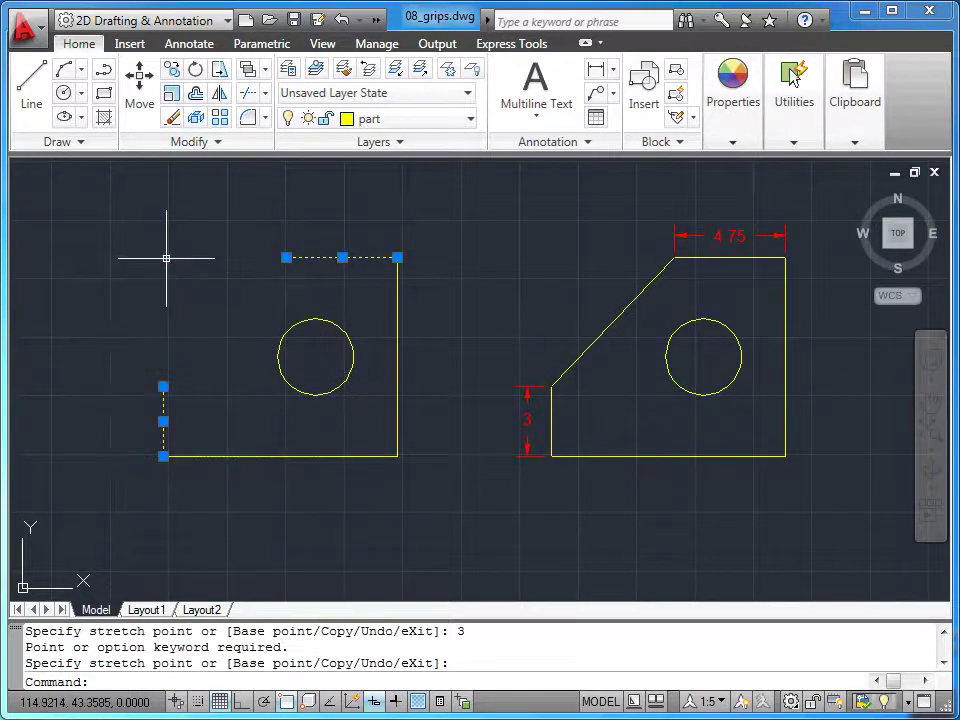
pyautogui.press('Escape')
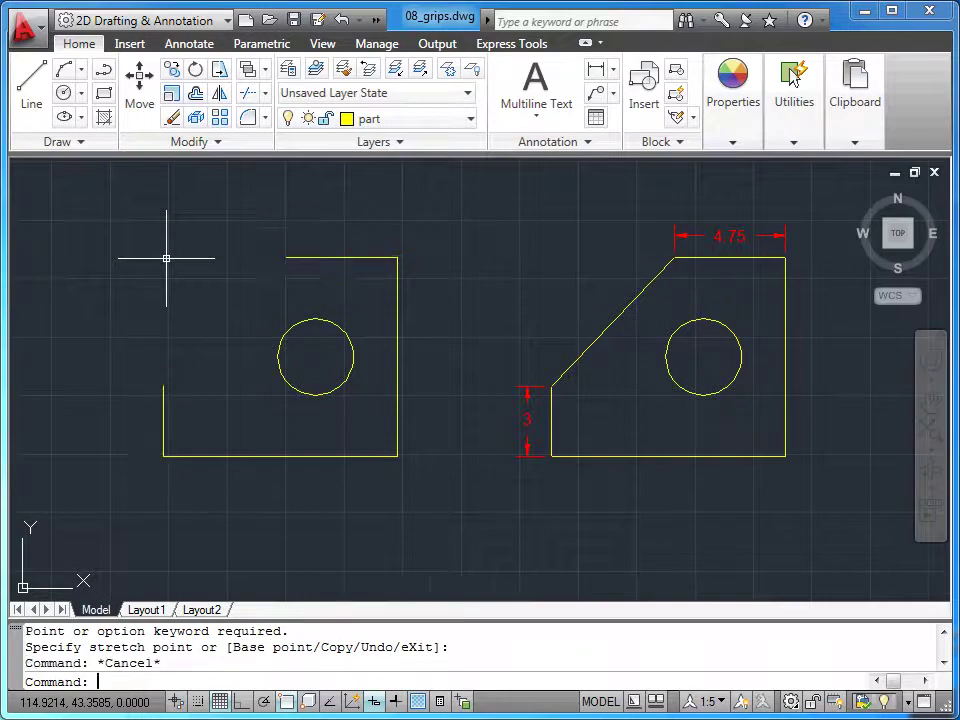
# Step: Draw a diagonal line from the top edge's left endpoint to the left edge's top endpoint
pyautogui.click(32, 99)
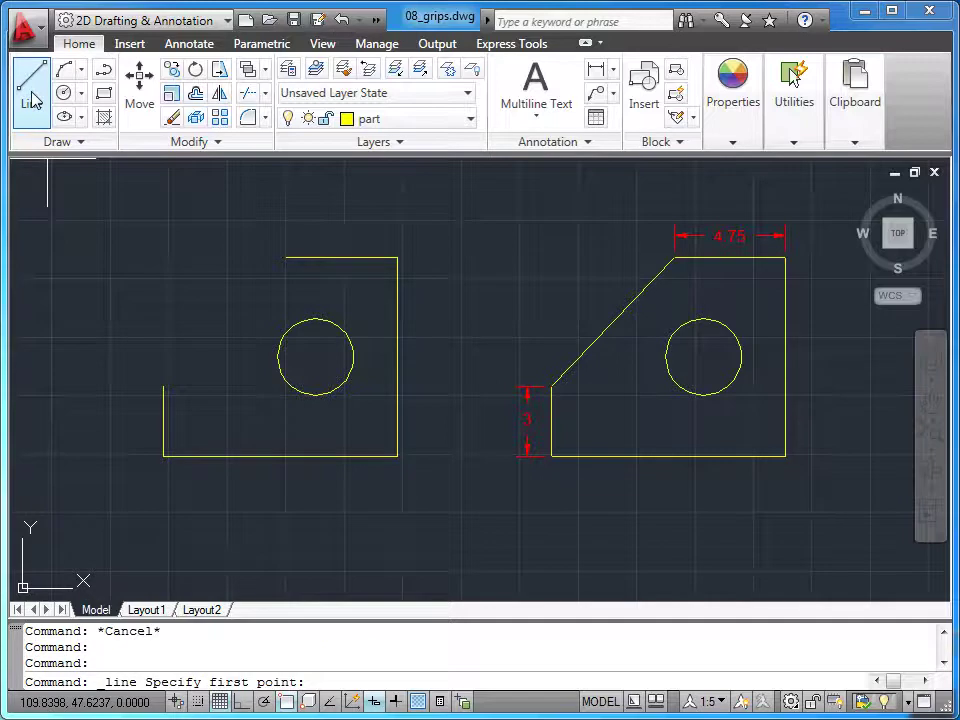
pyautogui.click(285, 257)
pyautogui.click(163, 387)
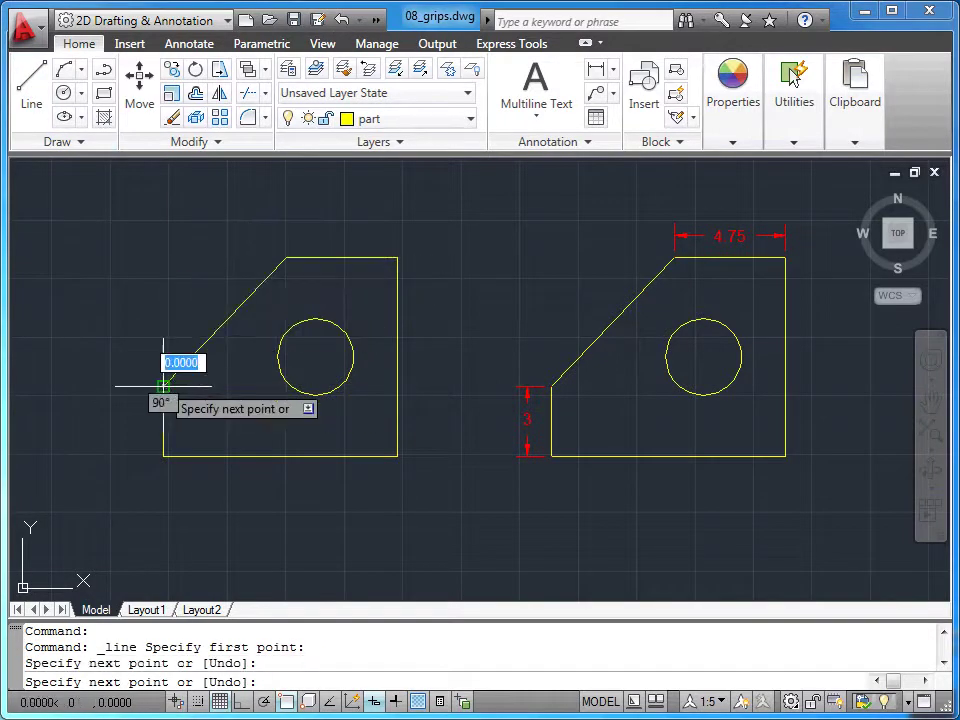
pyautogui.press('Escape')
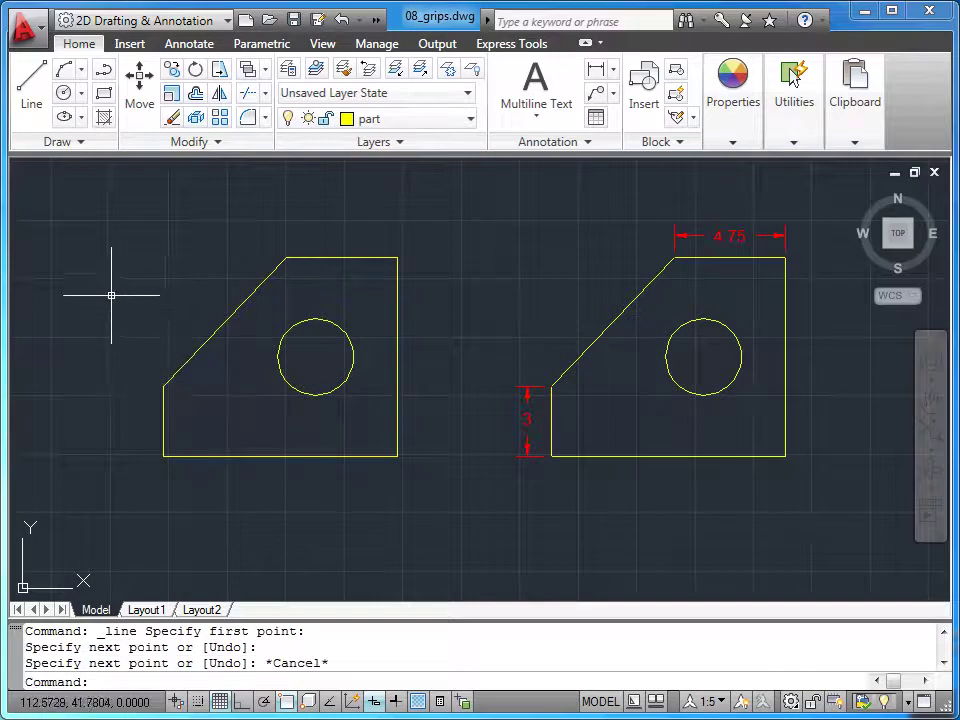